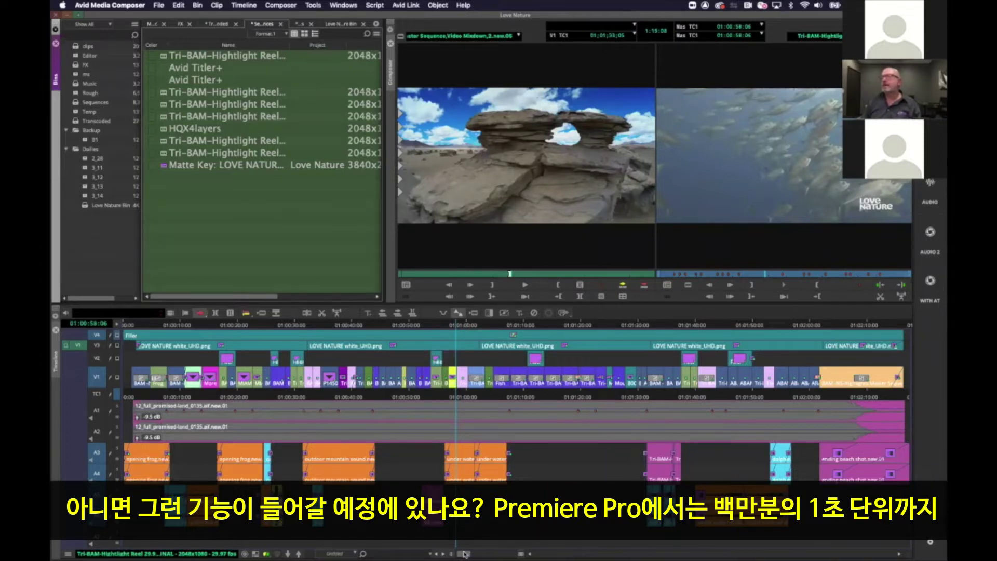
drag(464, 554, 513, 555)
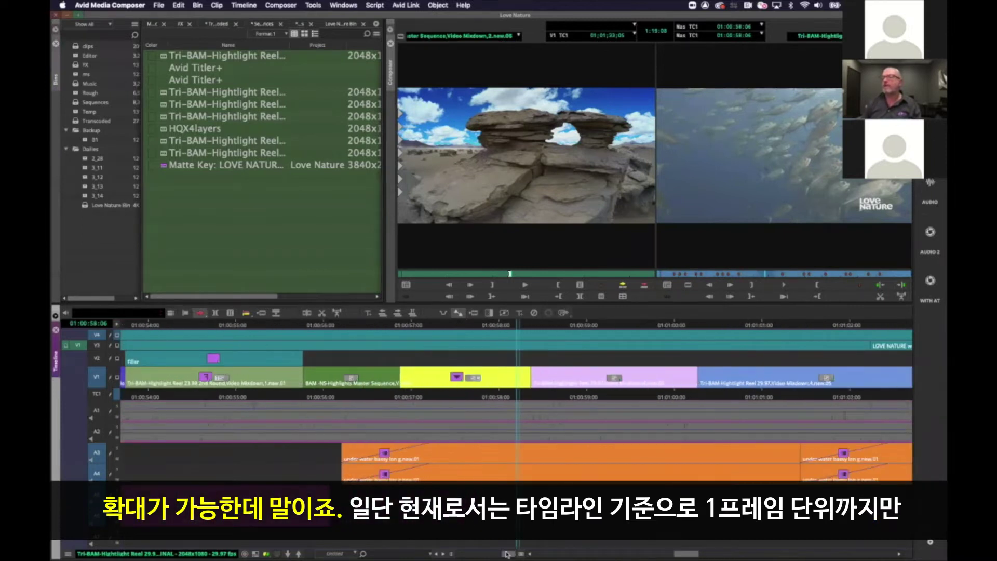
key(ctrl+slash)
key(ctrl+slash)
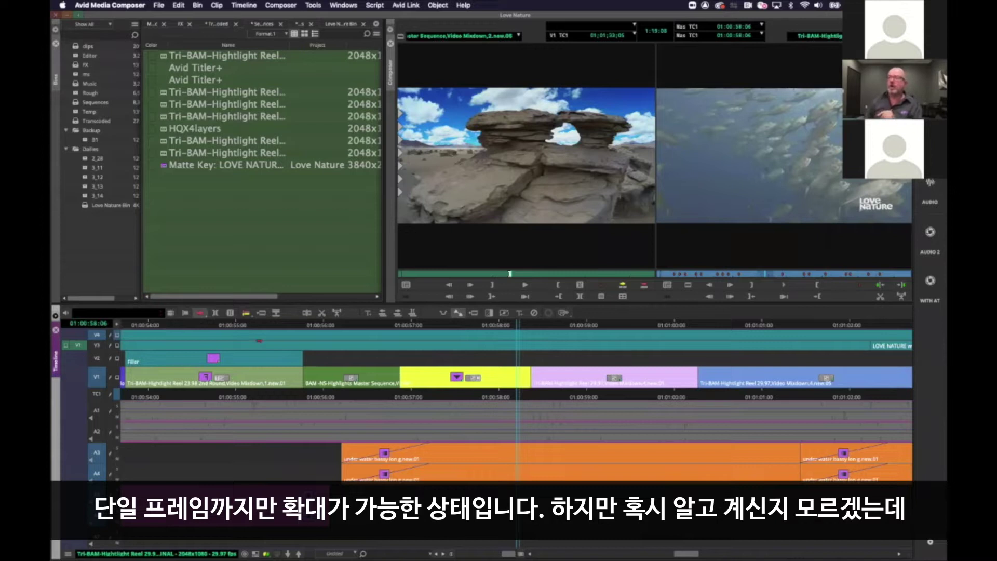
click(240, 223)
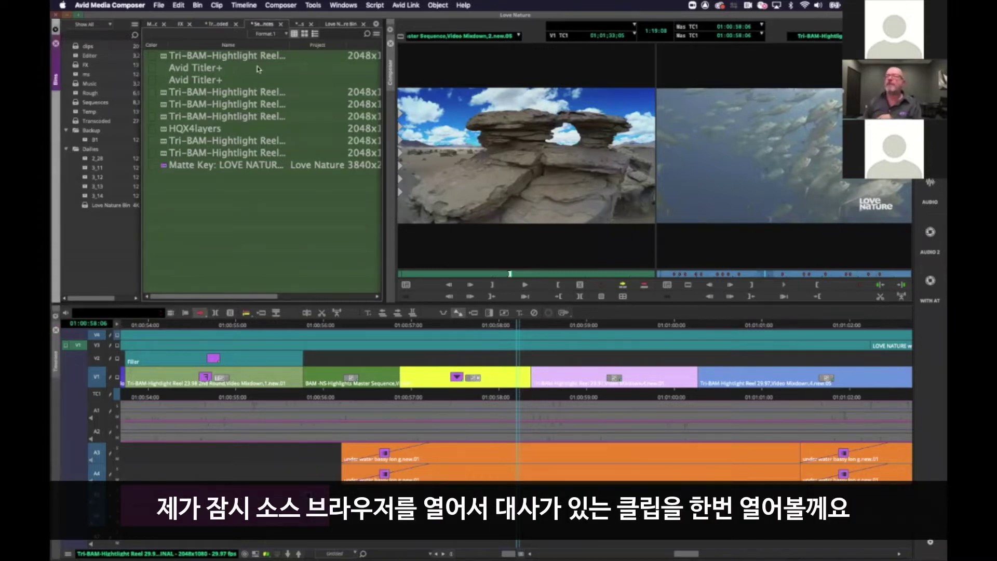
Link Doc CU_V1-0007.mov from the desktop's ScriptSync Interviews/Doc folder with the Source Browser, creating a bin based on the folder.
click(314, 5)
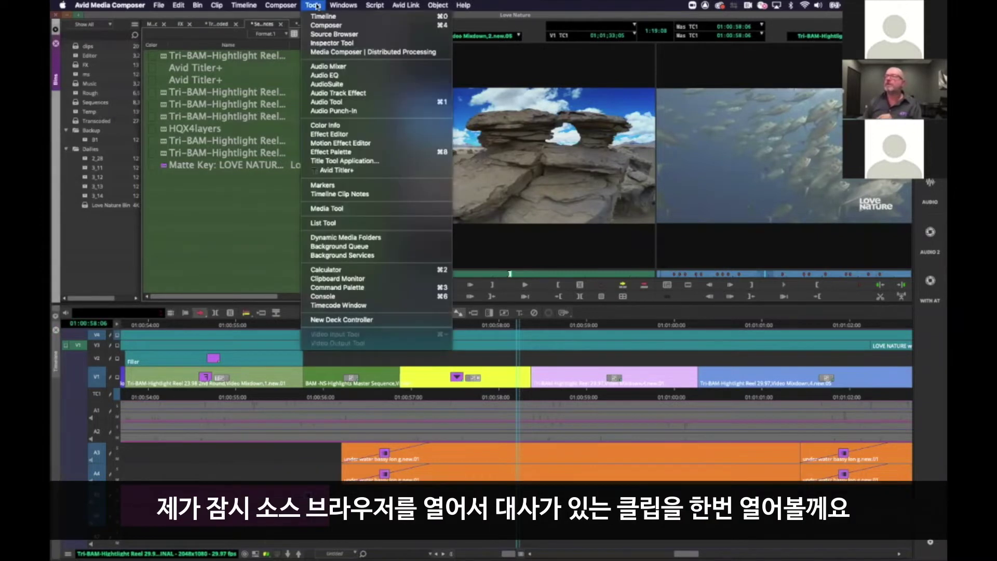
click(327, 35)
click(538, 224)
double_click(538, 224)
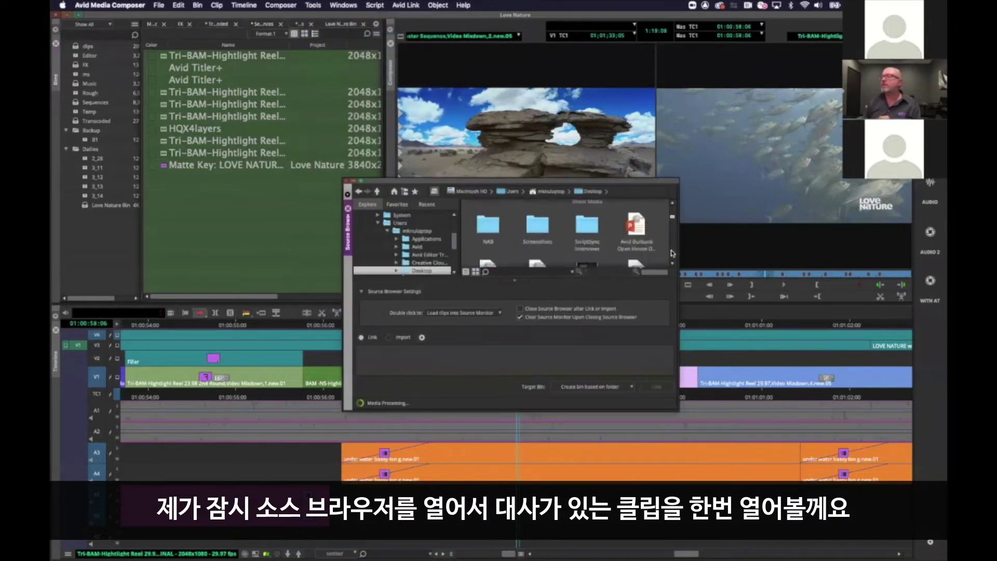
double_click(573, 232)
double_click(540, 222)
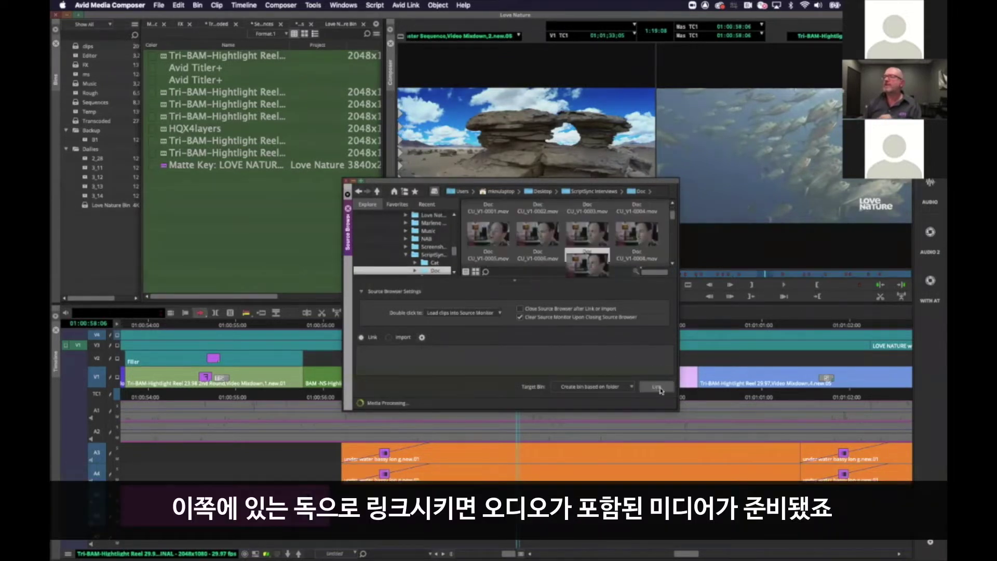
click(658, 387)
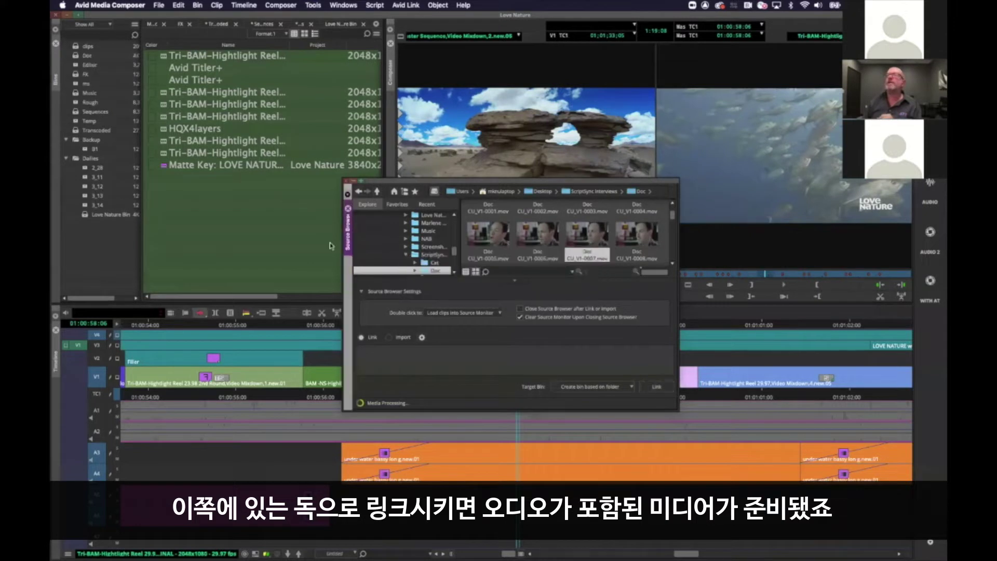
Open the Doc bin, load the linked interview clip into the source monitor and close the Source Browser.
click(77, 56)
right_click(76, 58)
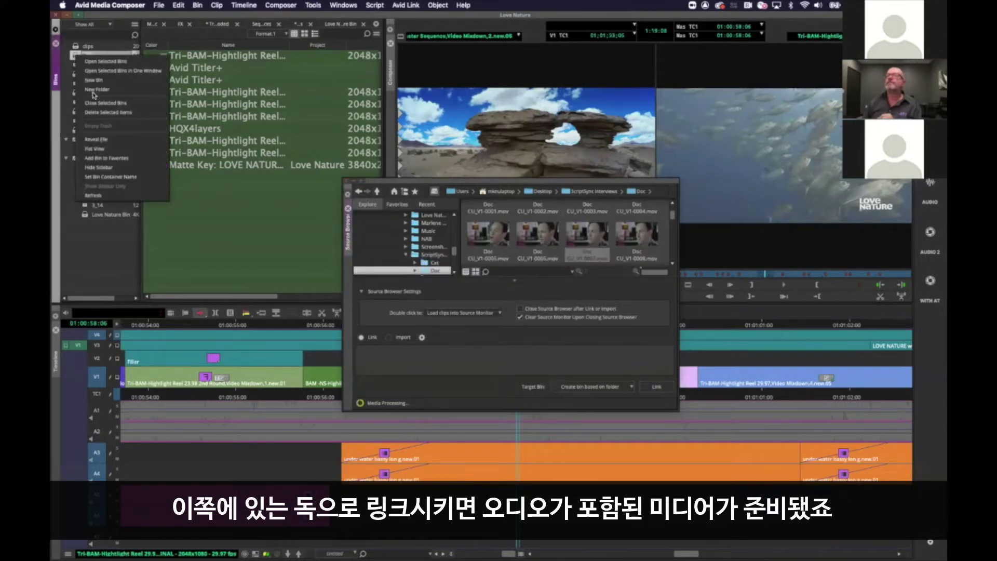
click(74, 58)
double_click(76, 57)
drag(208, 55, 499, 155)
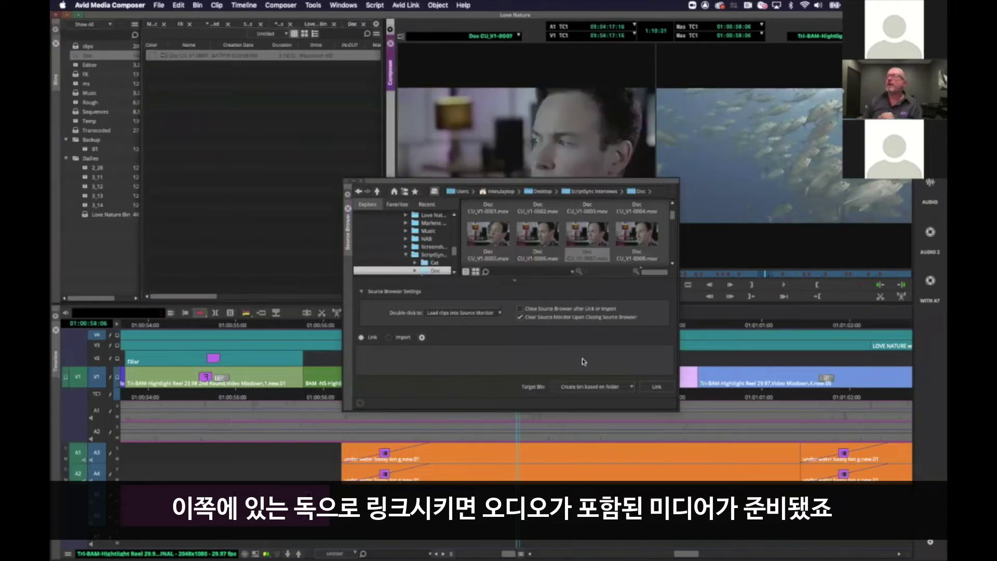
click(344, 185)
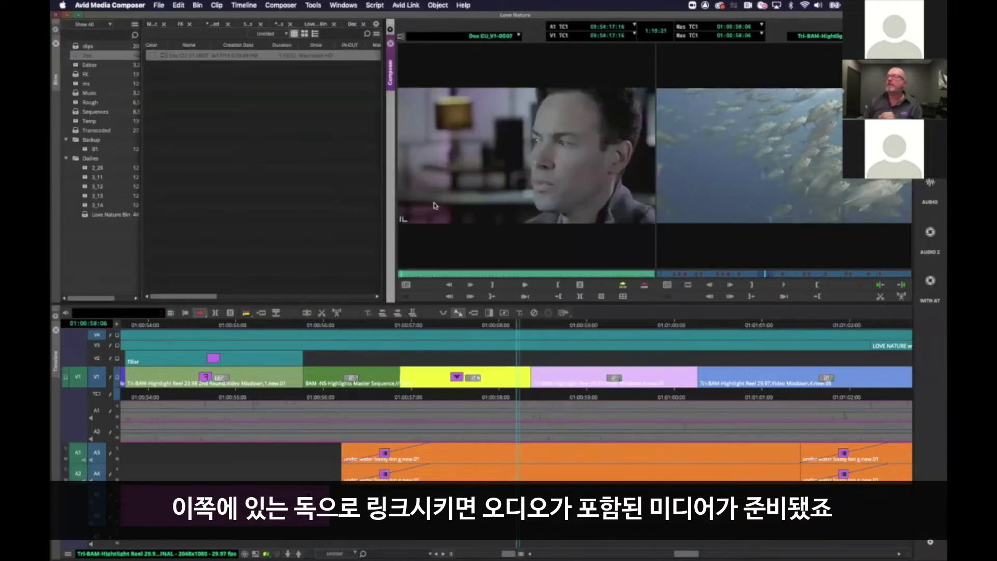
Play a short passage of dialogue from the interview clip in the source monitor.
click(477, 274)
click(523, 285)
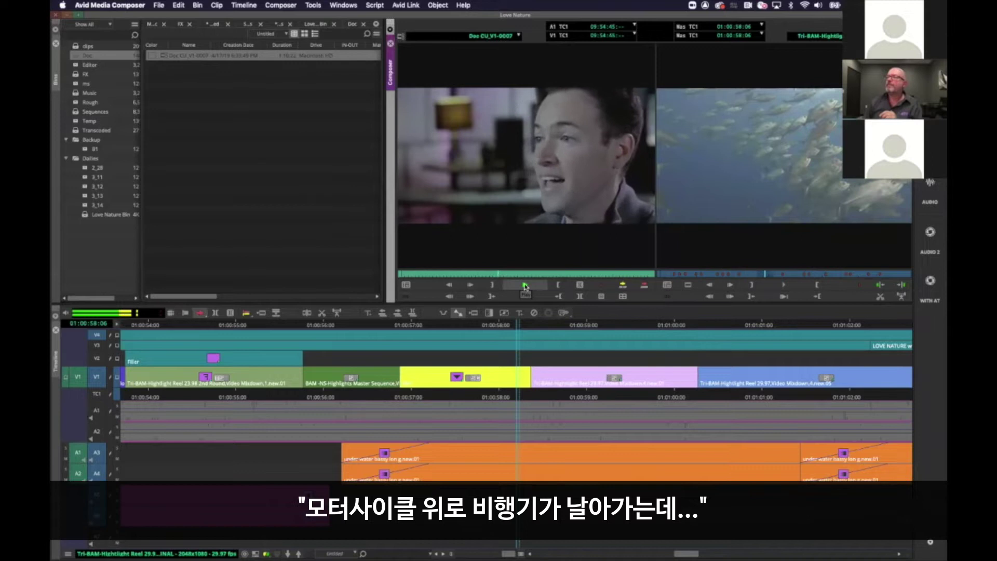
click(525, 285)
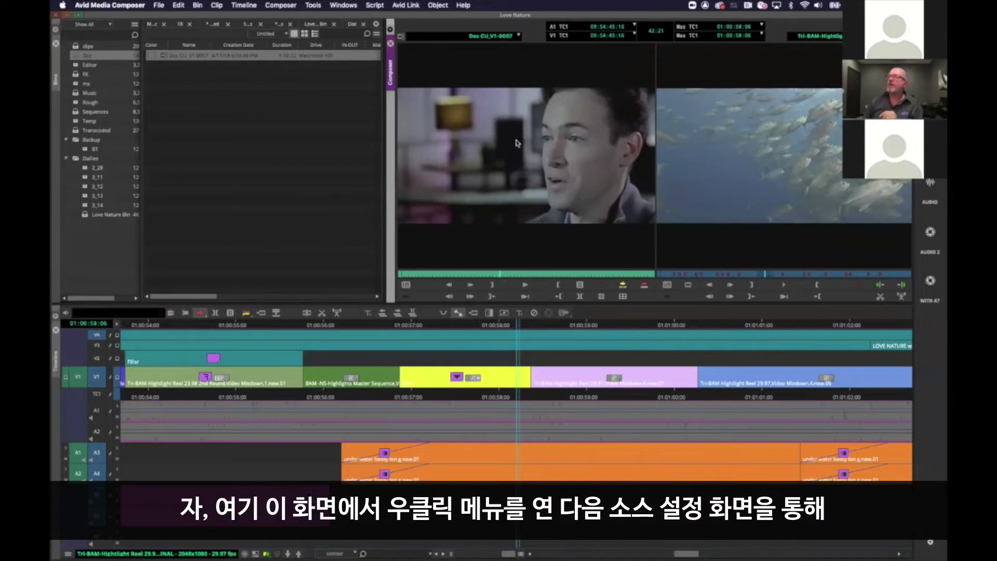
Examine the interview clip's source settings for color encoding, FrameFlex and audio.
right_click(498, 140)
click(543, 170)
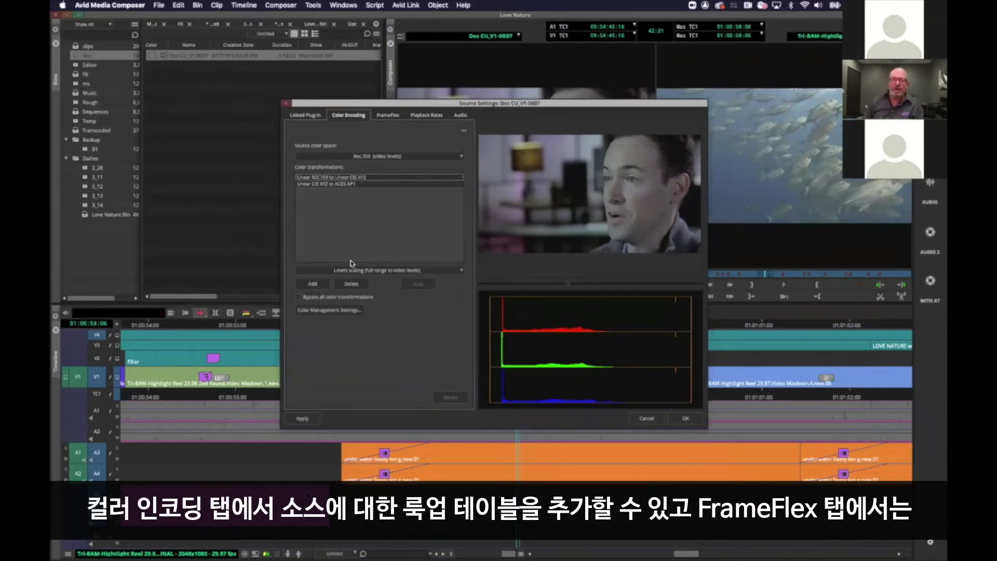
click(387, 115)
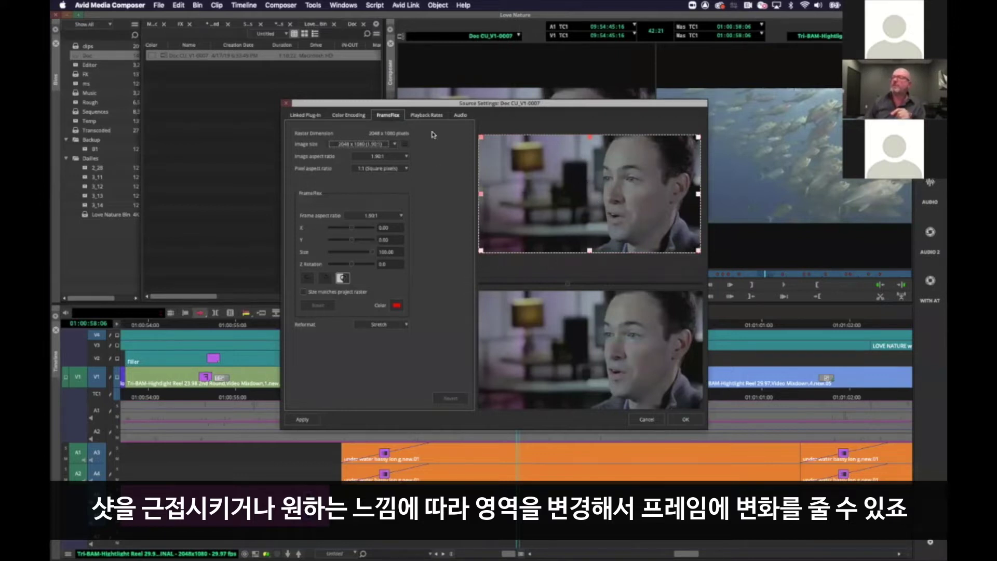
click(465, 115)
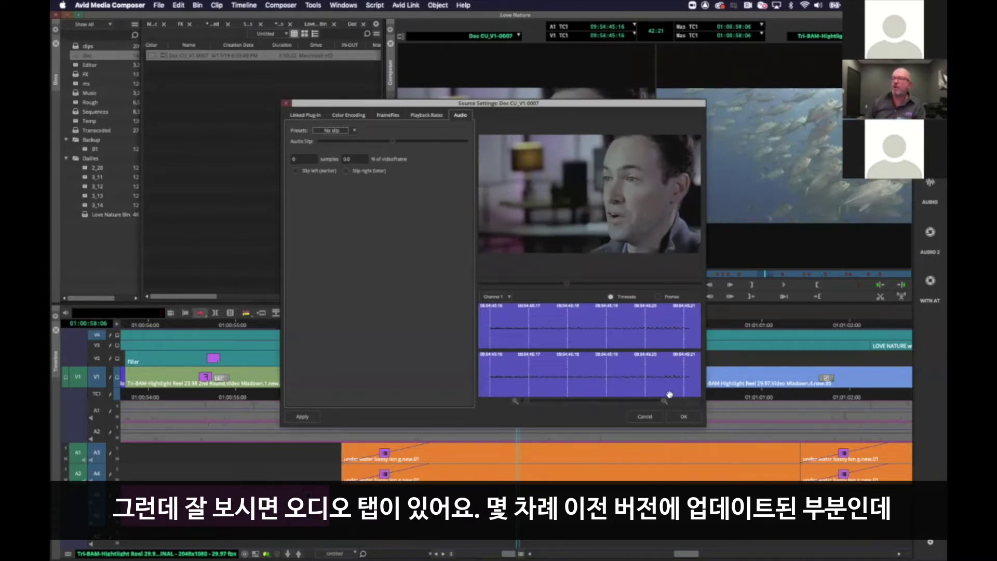
Try slipping the clip's audio 562 samples earlier and 1124 samples later against the widened waveform view, and discard the changes.
drag(529, 404, 643, 382)
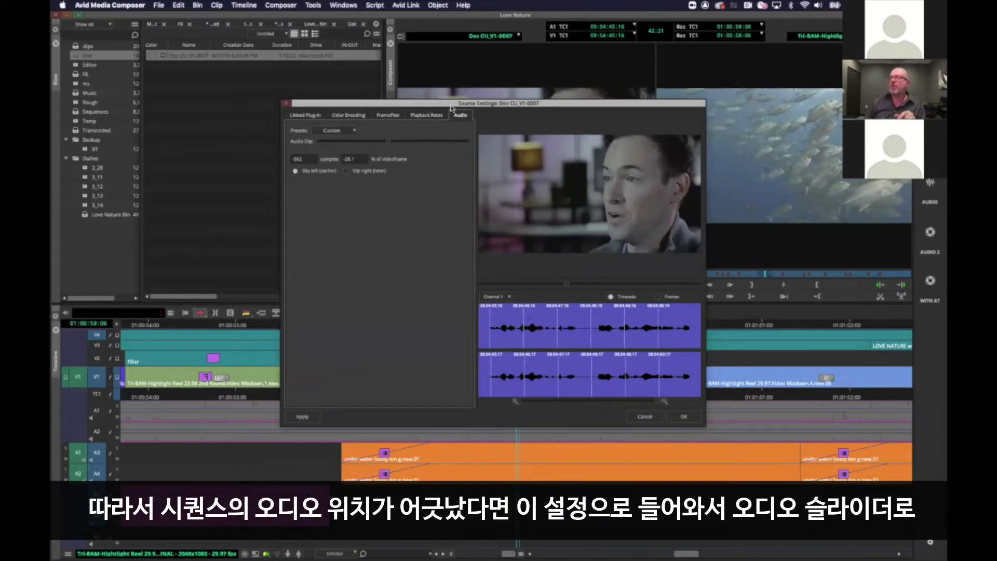
drag(452, 109, 356, 100)
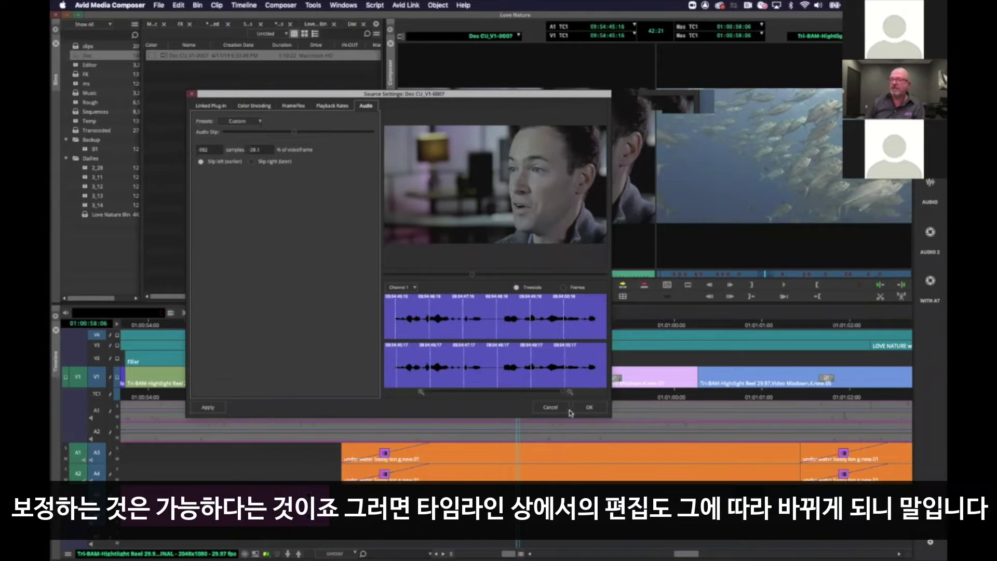
mouse_move(564, 392)
mouse_down()
mouse_move(540, 391)
mouse_move(564, 391)
mouse_up()
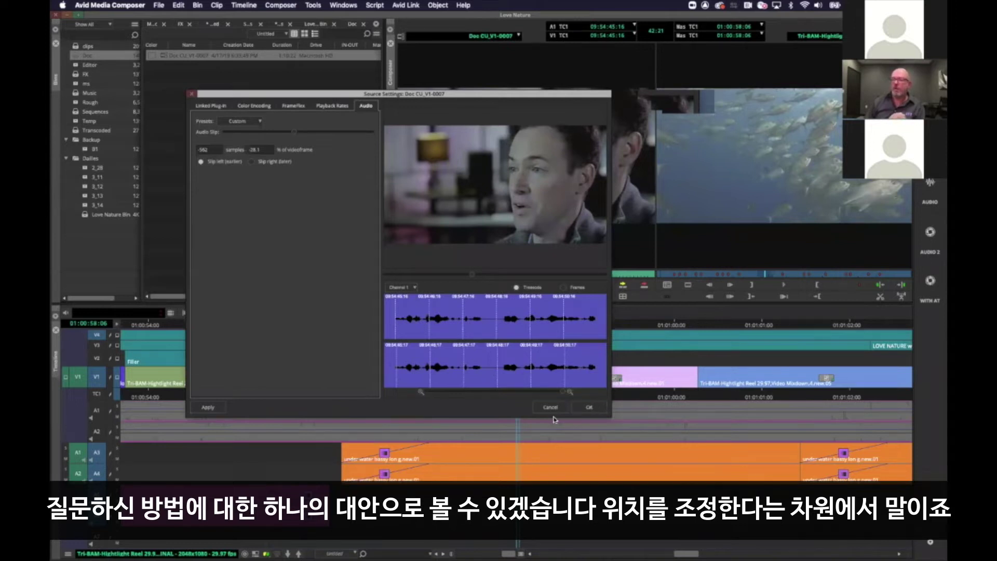
drag(493, 373, 497, 374)
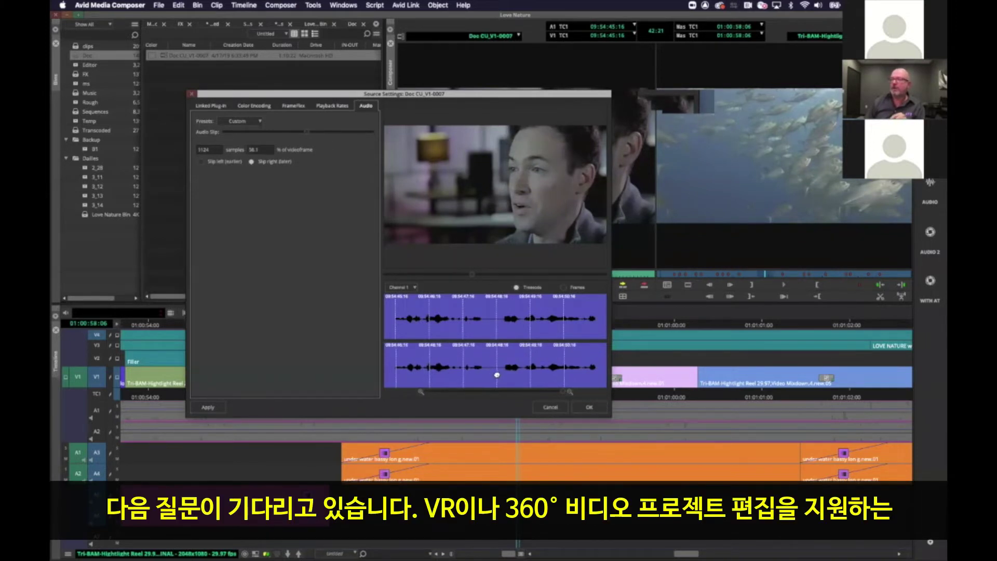
click(559, 410)
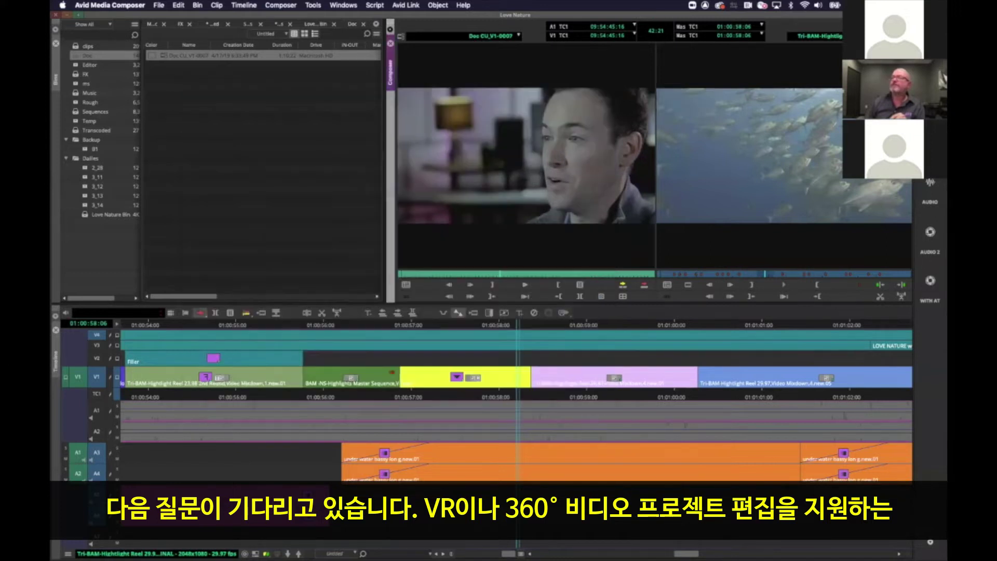
Create a subclip in the Sequences bin from the interview clip's section marked from 09:54:44:01 to 09:54:49:09.
click(242, 25)
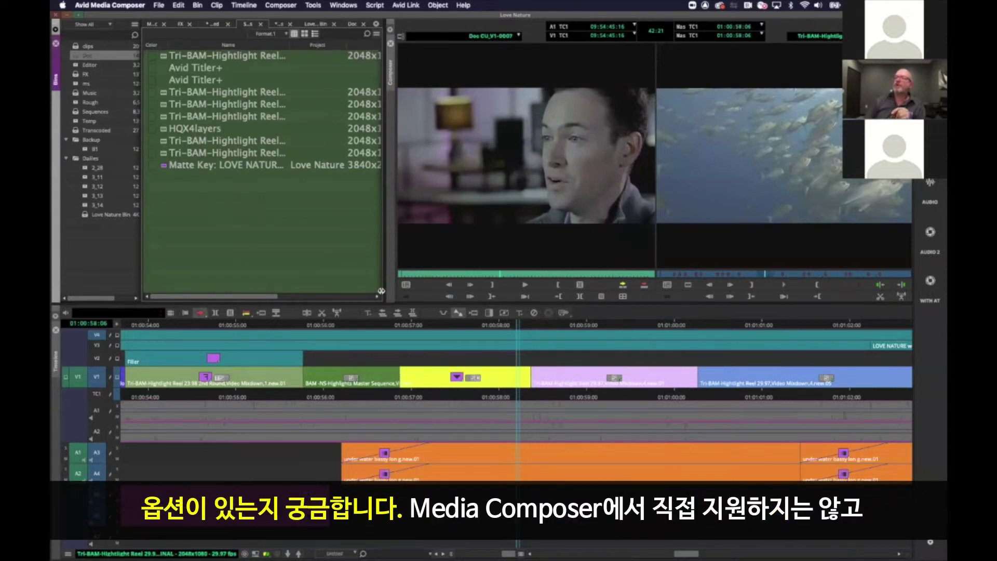
drag(386, 290, 375, 296)
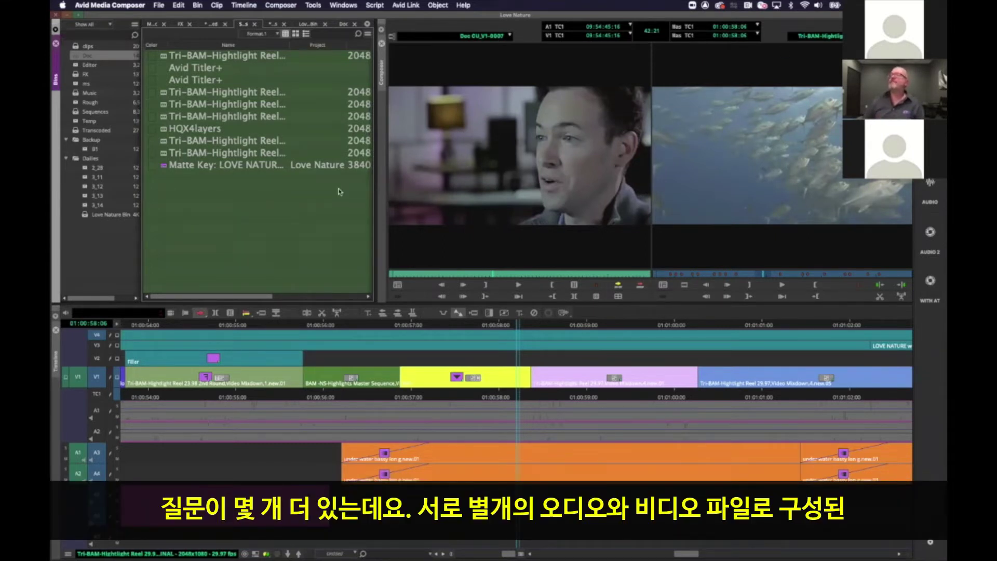
drag(512, 554, 462, 554)
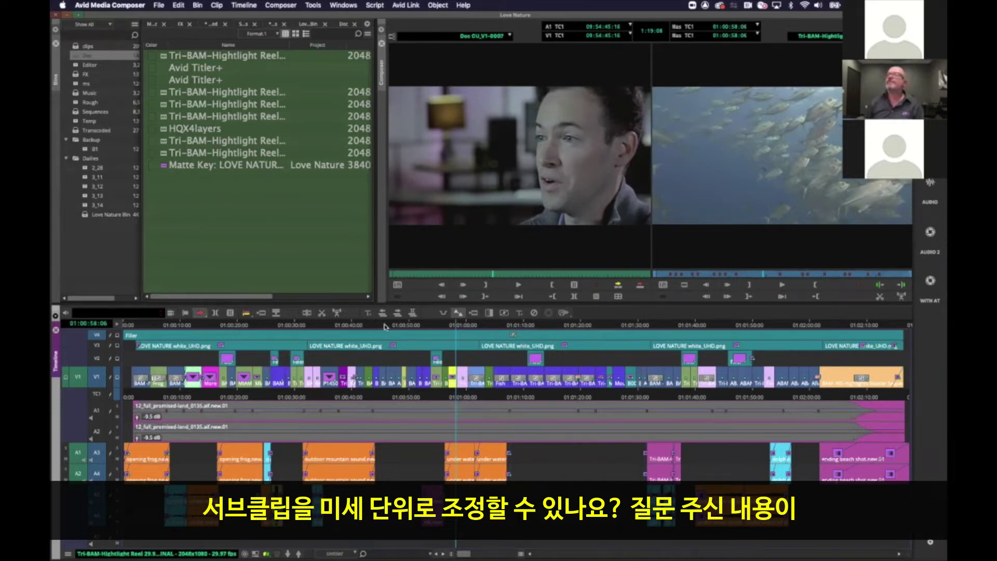
click(488, 275)
click(489, 275)
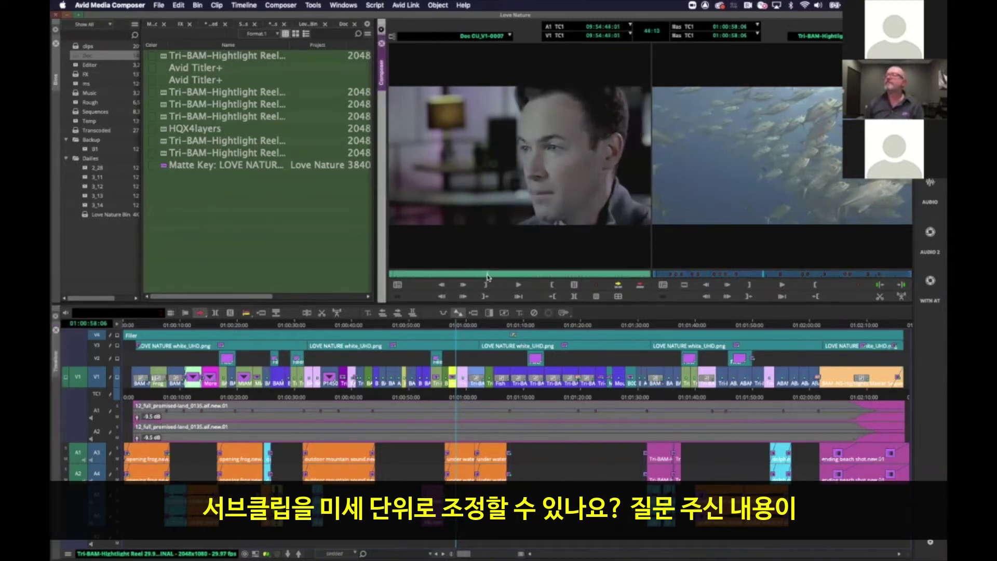
click(504, 274)
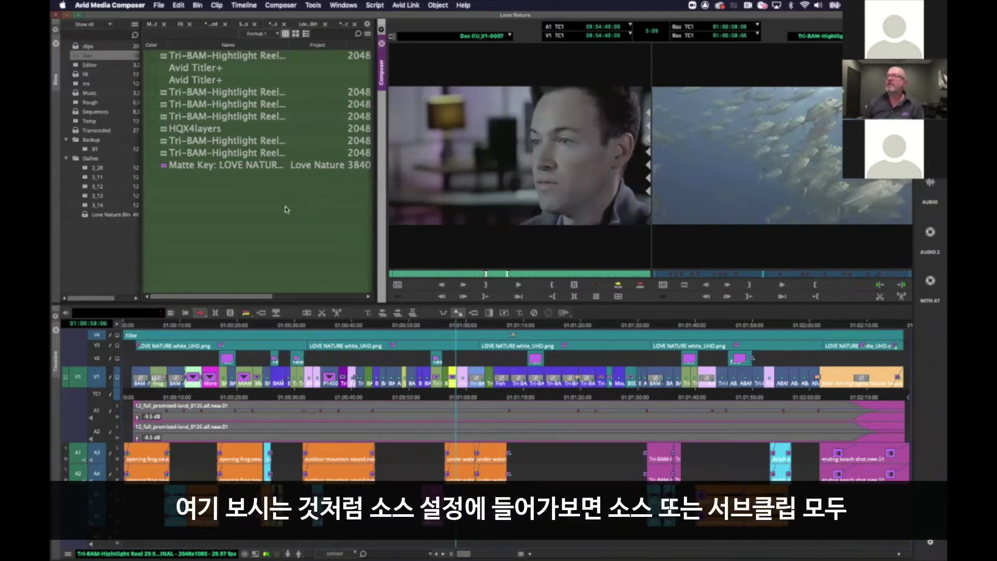
drag(285, 210, 285, 210)
Examine the new subclip's audio slip options and waveform in its source settings, and leave without changes.
right_click(161, 55)
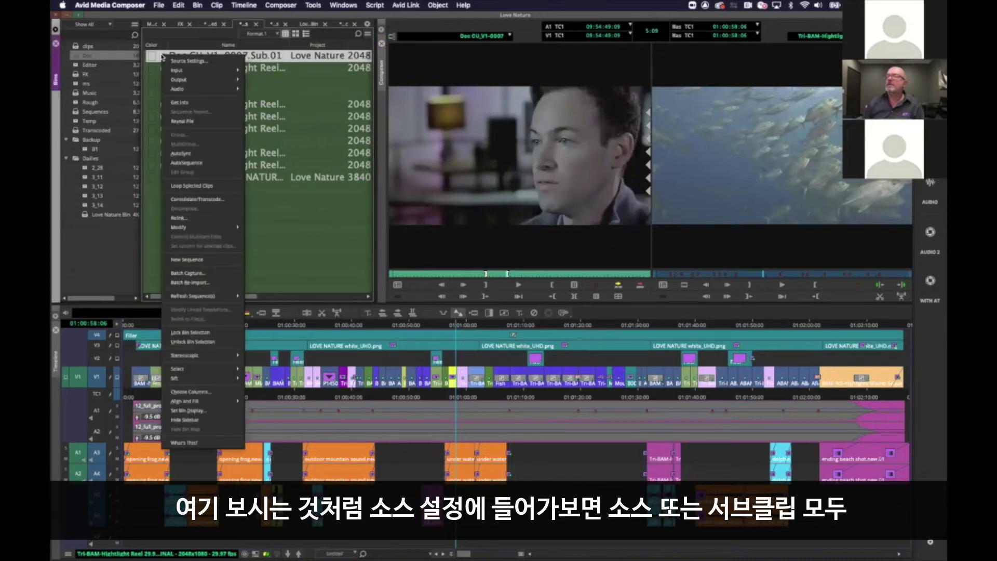
click(191, 63)
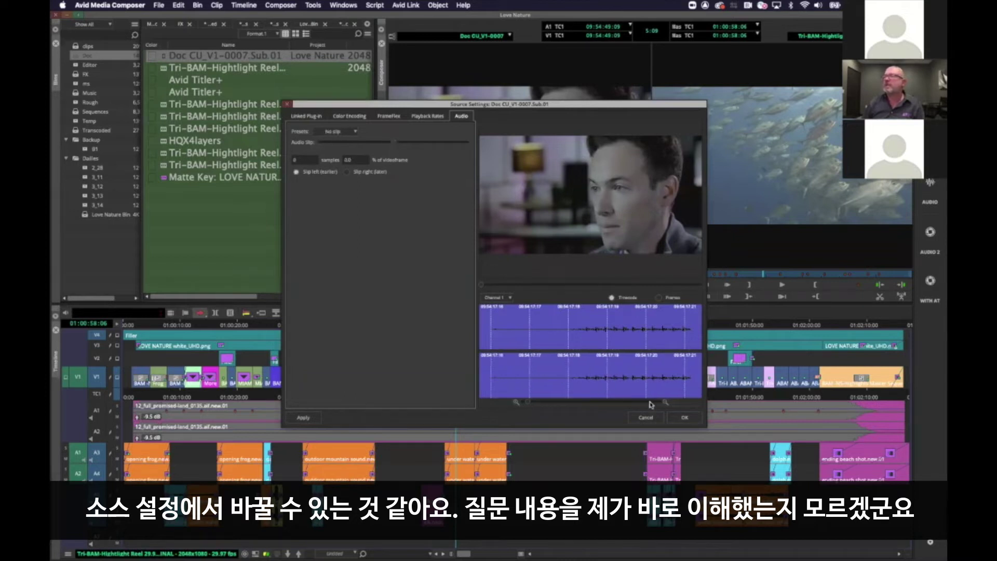
drag(528, 402, 673, 405)
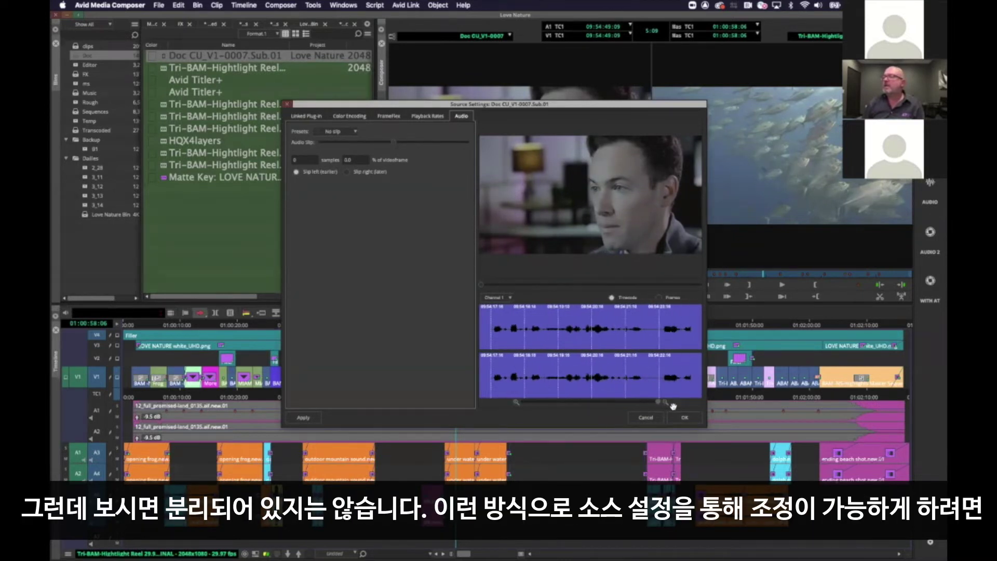
drag(417, 107, 396, 91)
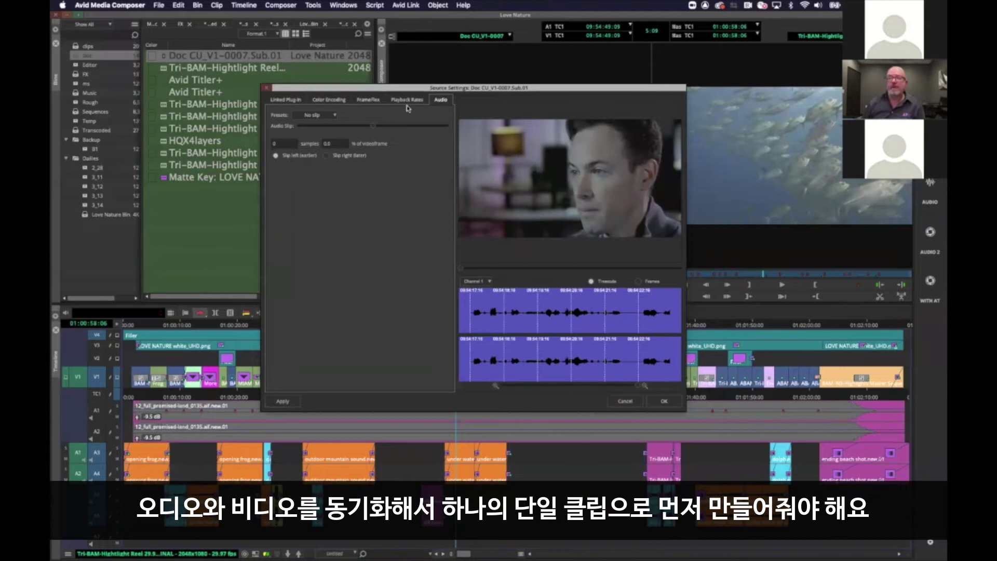
drag(411, 89, 423, 108)
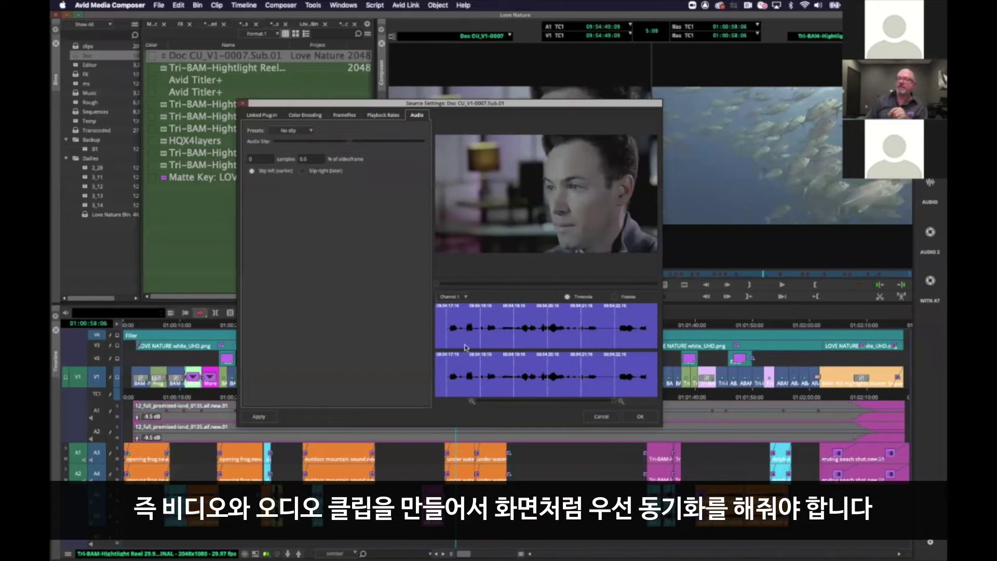
click(601, 417)
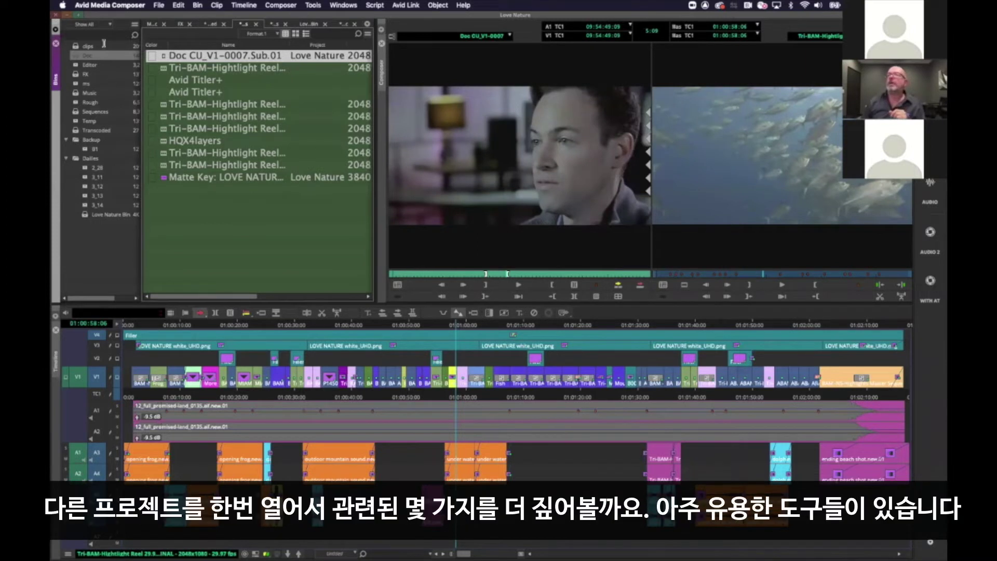
Close the Love Nature project and open the Editors project.
click(164, 7)
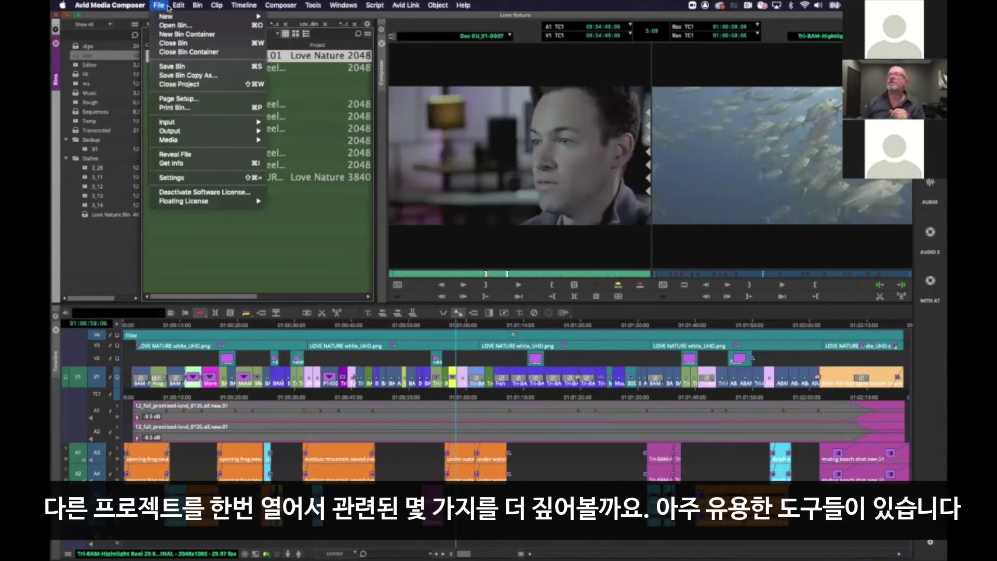
click(175, 85)
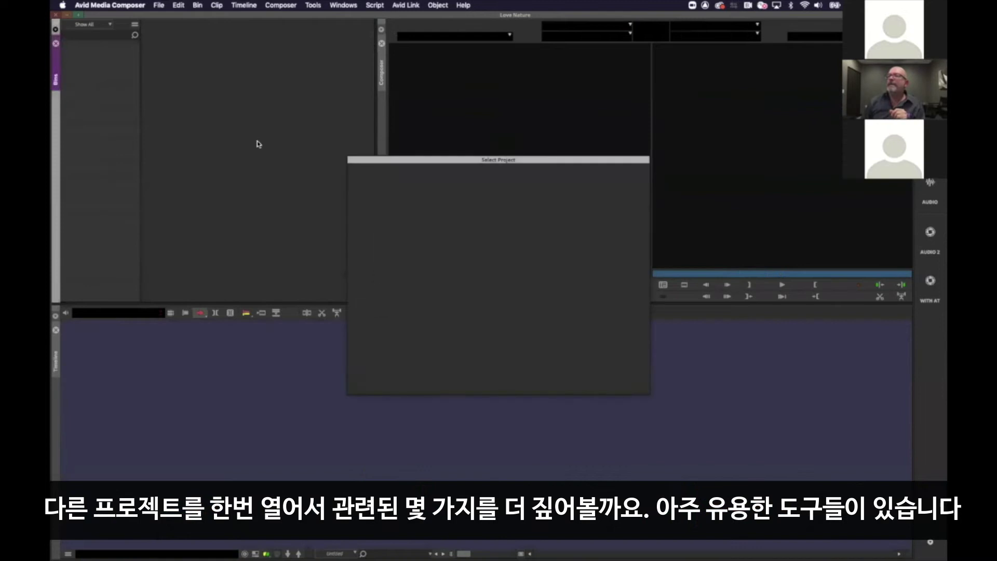
click(378, 287)
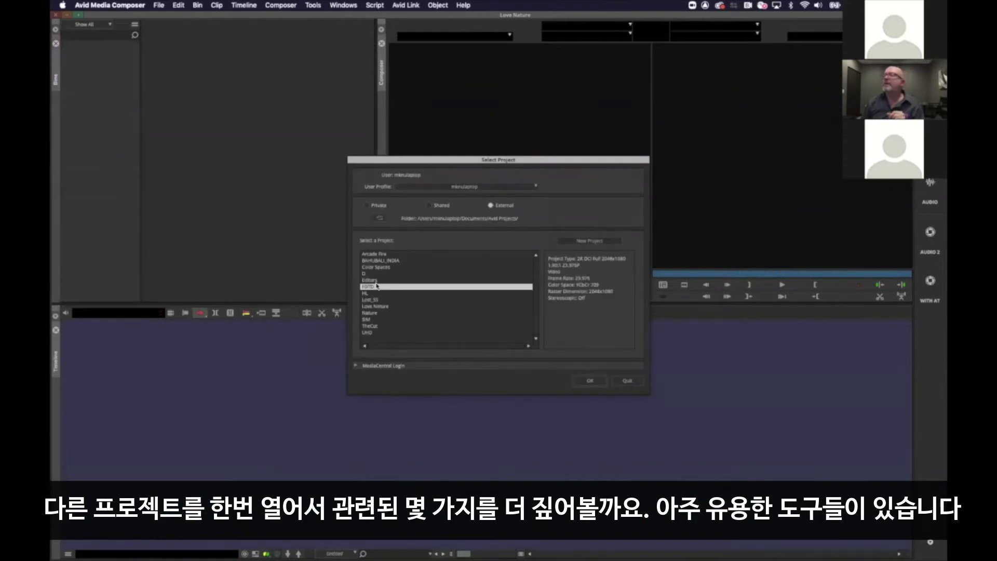
click(387, 280)
click(591, 381)
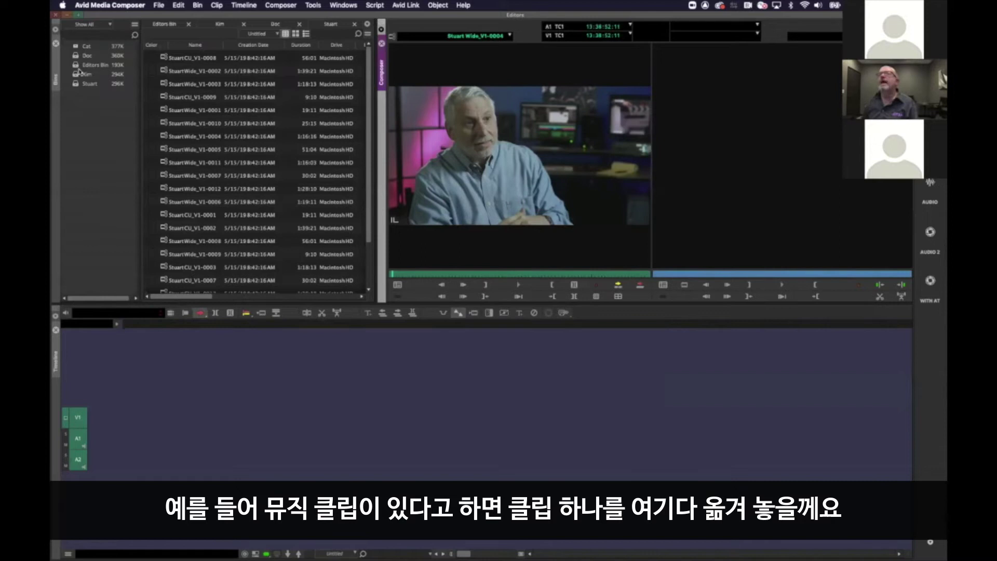
Start a new sequence from the GAL_125_3_Starlight_Funk music clip in the Editors Bin and play its opening.
double_click(85, 55)
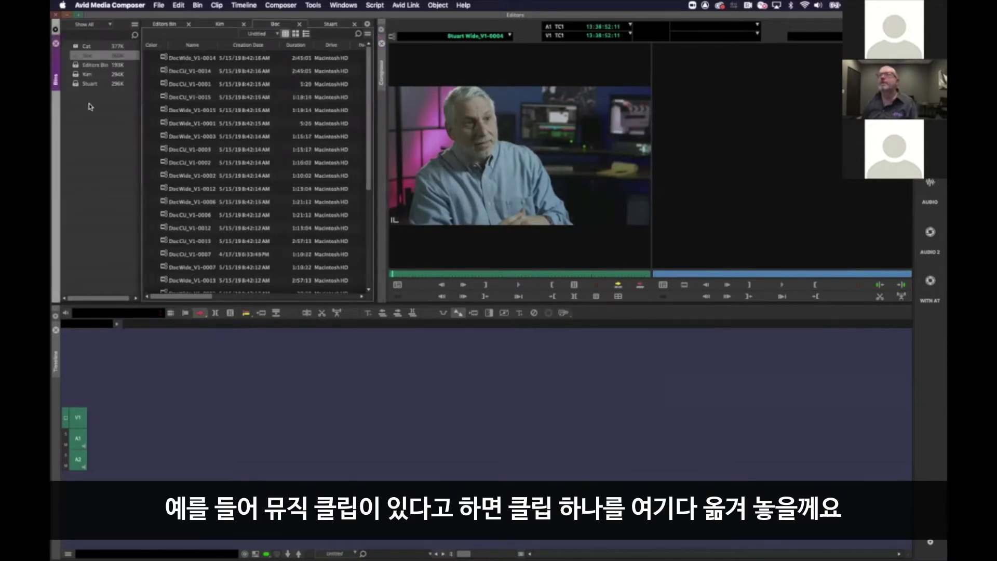
double_click(77, 66)
drag(162, 138, 291, 448)
drag(309, 323, 196, 335)
key(space)
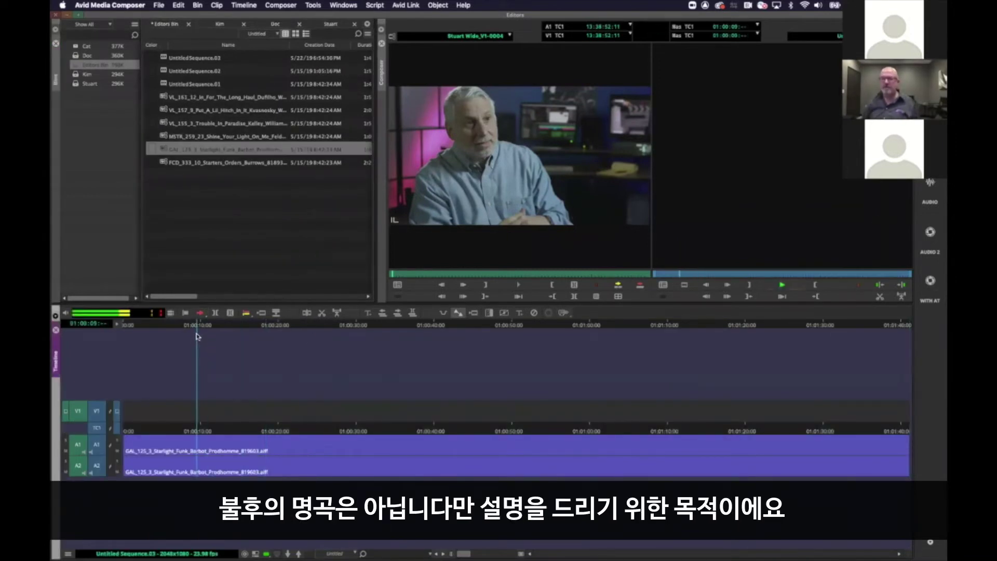
drag(206, 326, 137, 334)
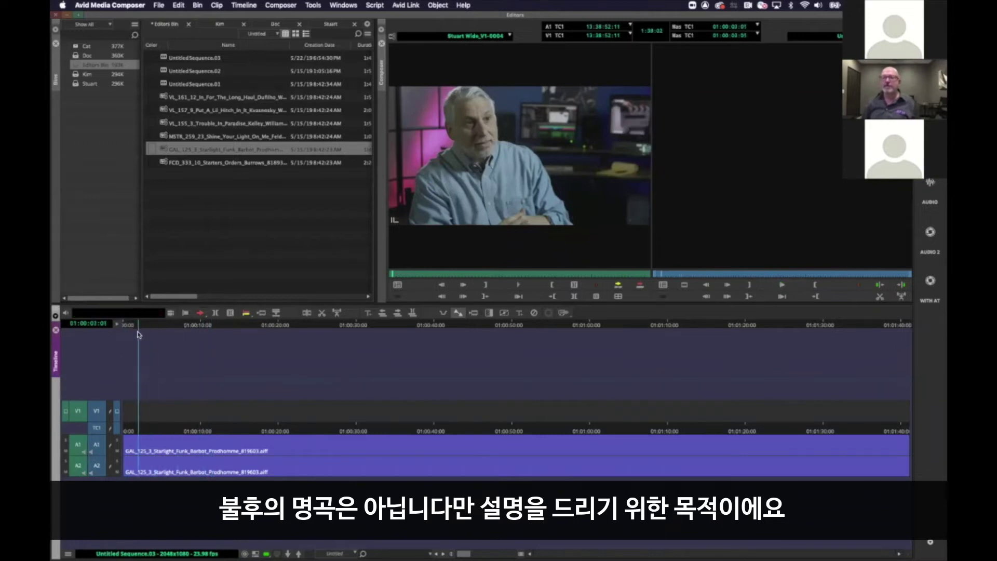
Move both channels of the music clip down two audio tracks, onto A3 and A4.
click(191, 334)
click(202, 314)
drag(207, 443, 208, 479)
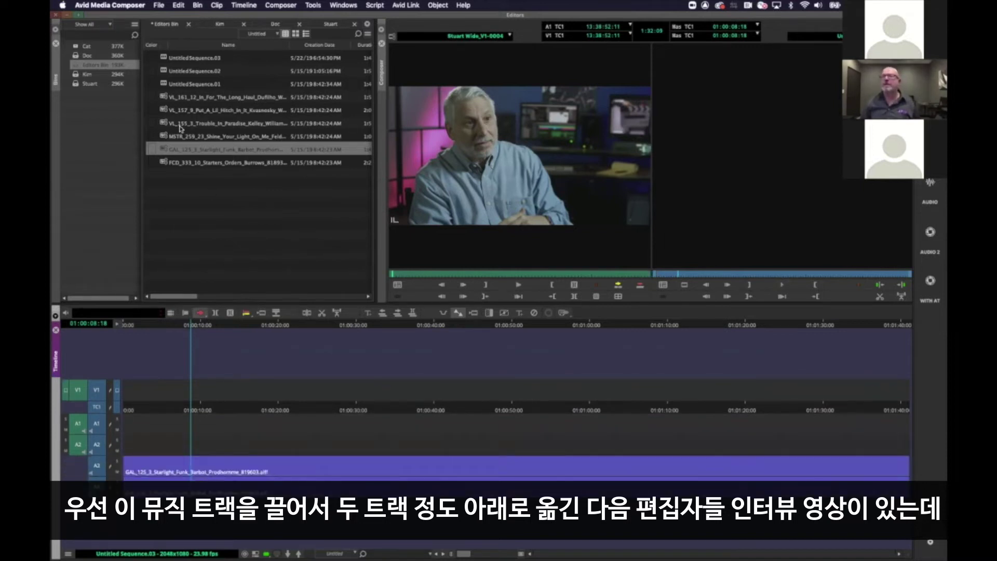
Mark a section of Stuart Wide_V1-0004 and place it in the sequence at 01:00:09:13 on V1, A1 and A2.
click(76, 76)
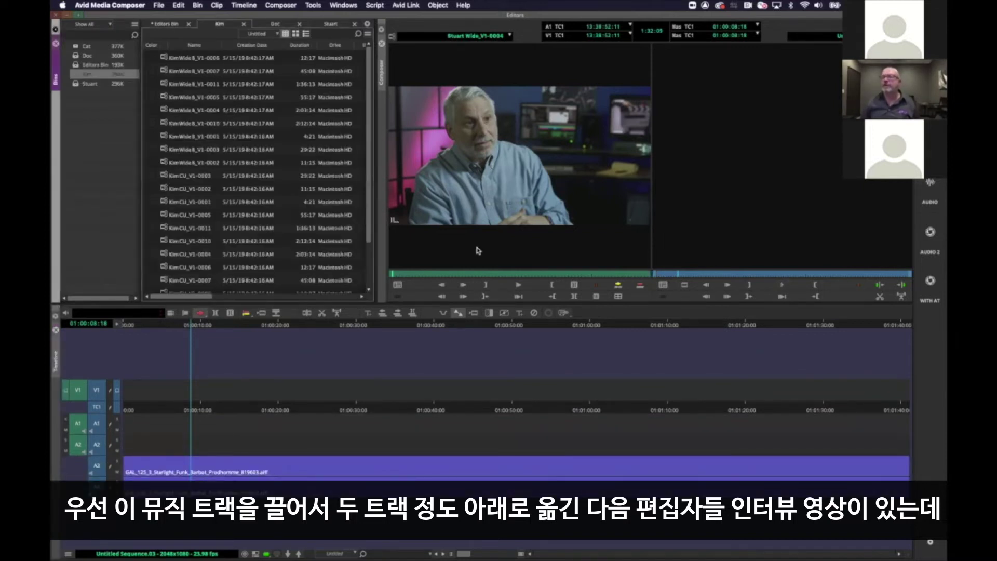
click(462, 274)
click(502, 276)
key(o)
drag(520, 156, 198, 384)
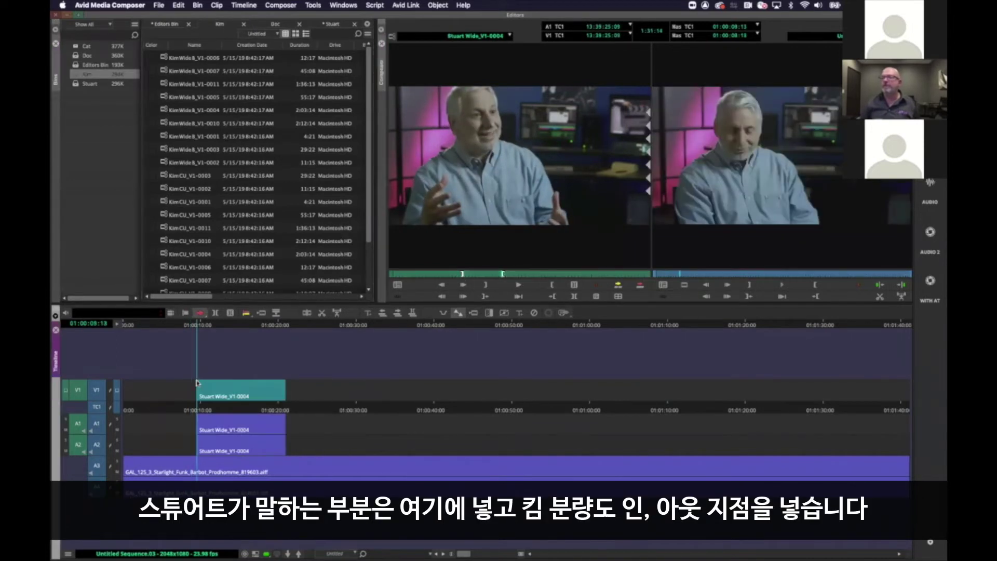
Load Kim Wide B_V1-0003, mark a section, and place it in the sequence at 01:00:29:14.
click(76, 80)
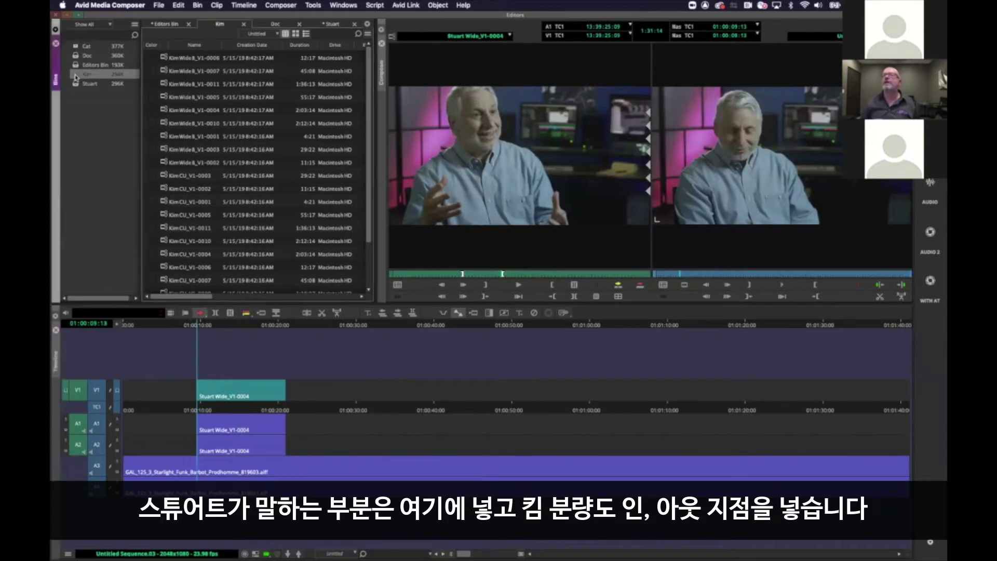
click(168, 149)
double_click(167, 148)
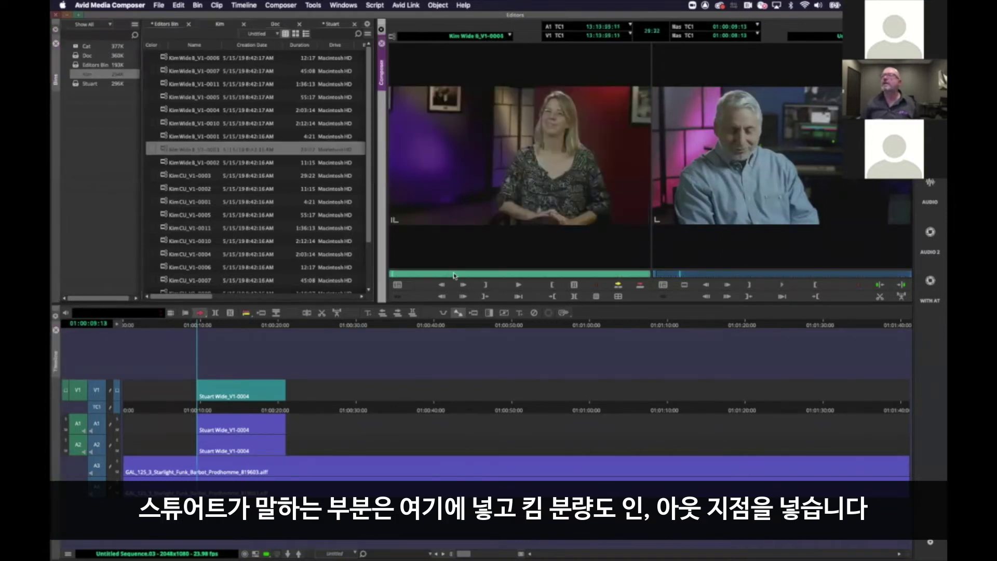
click(555, 285)
drag(519, 155, 371, 395)
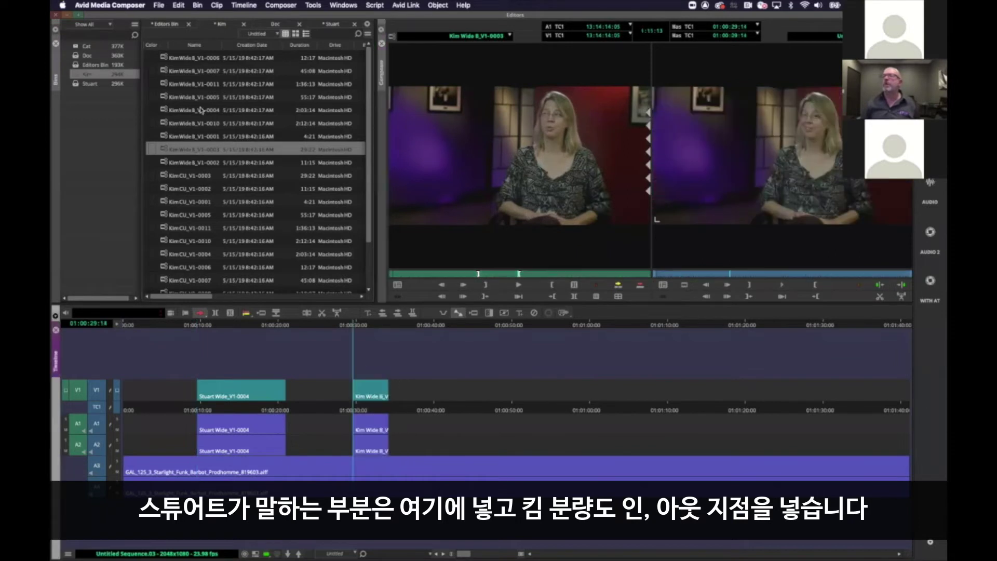
Load Doc Wide_V1-0001, mark a short section, and place it in the sequence at about 01:00:40.
click(83, 56)
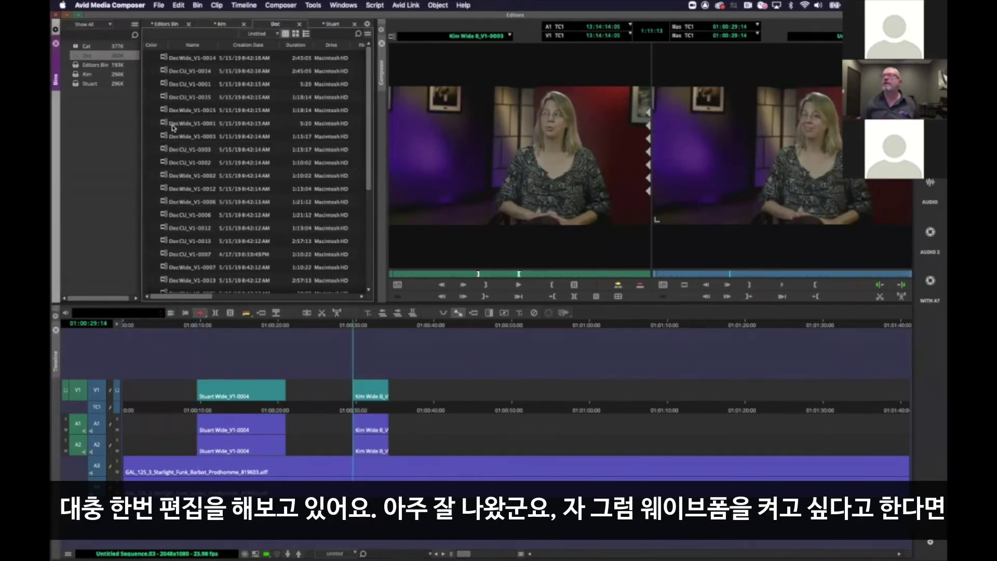
double_click(173, 128)
click(486, 285)
click(528, 273)
click(552, 284)
mouse_move(522, 188)
mouse_down()
mouse_move(486, 449)
mouse_move(470, 452)
mouse_move(485, 441)
mouse_up()
drag(463, 385, 446, 386)
click(444, 328)
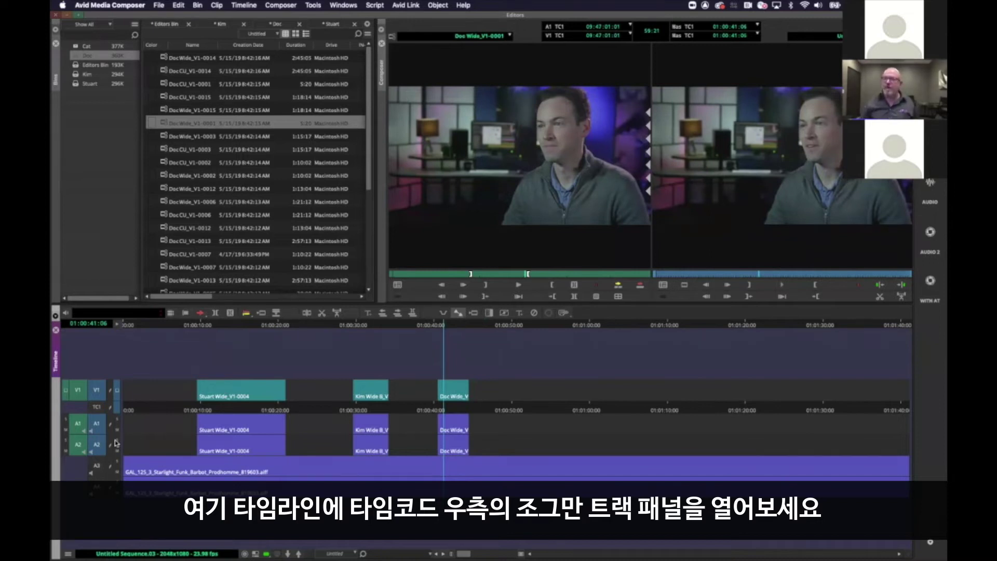
Expand the timeline's track controls and display audio waveforms on tracks A1 and A2.
click(116, 324)
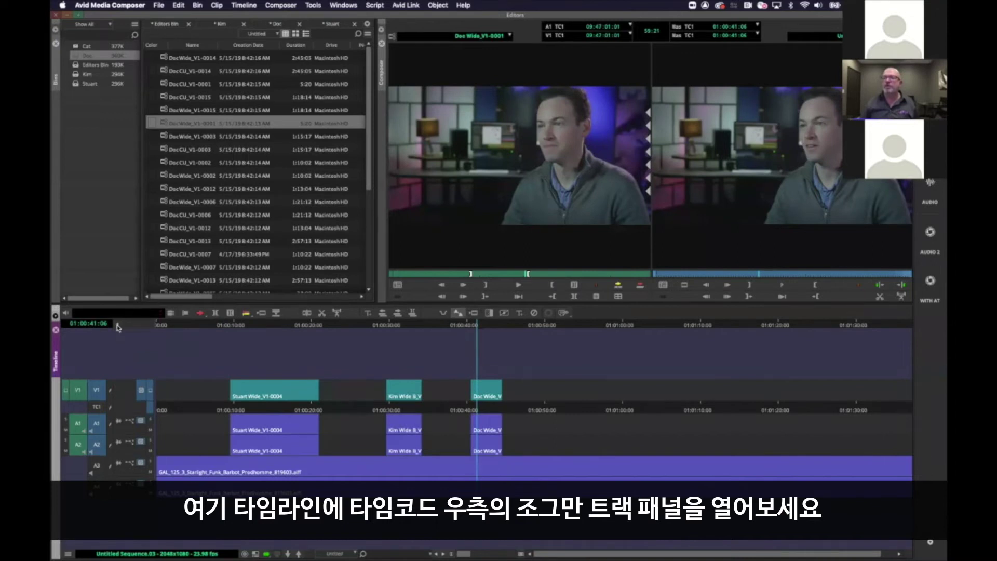
click(117, 324)
click(116, 325)
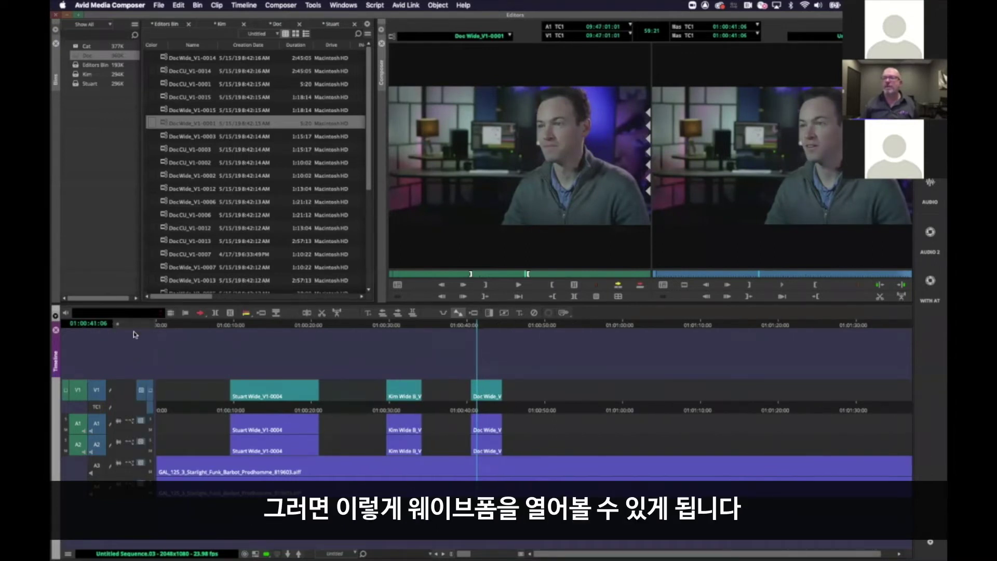
click(119, 443)
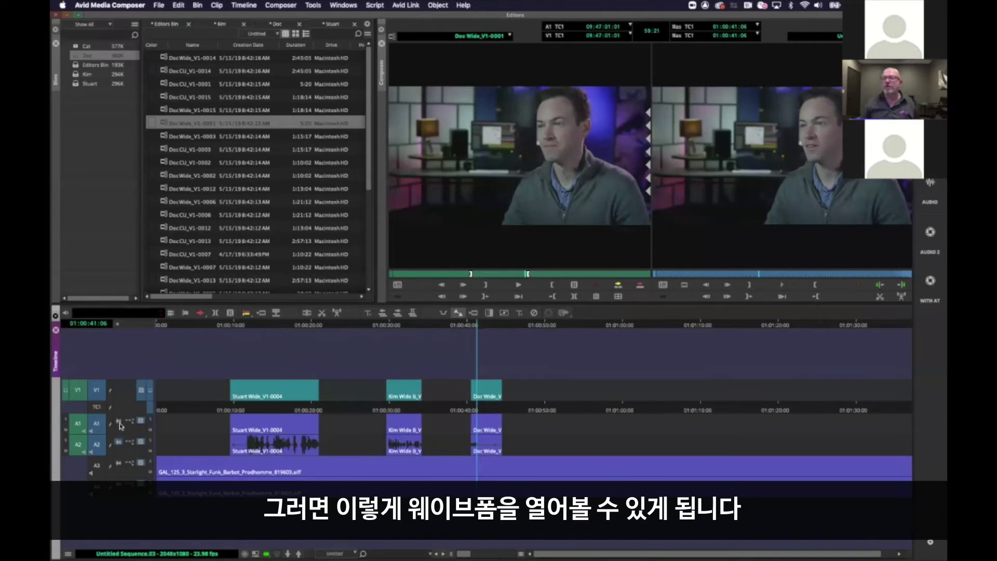
click(120, 423)
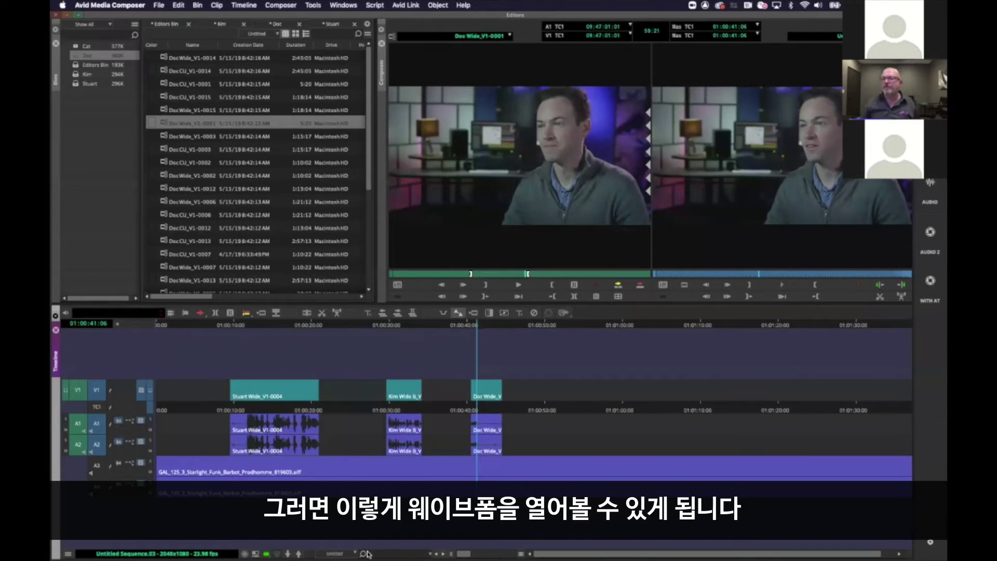
mouse_move(464, 554)
mouse_down()
mouse_move(474, 554)
mouse_move(461, 554)
mouse_up()
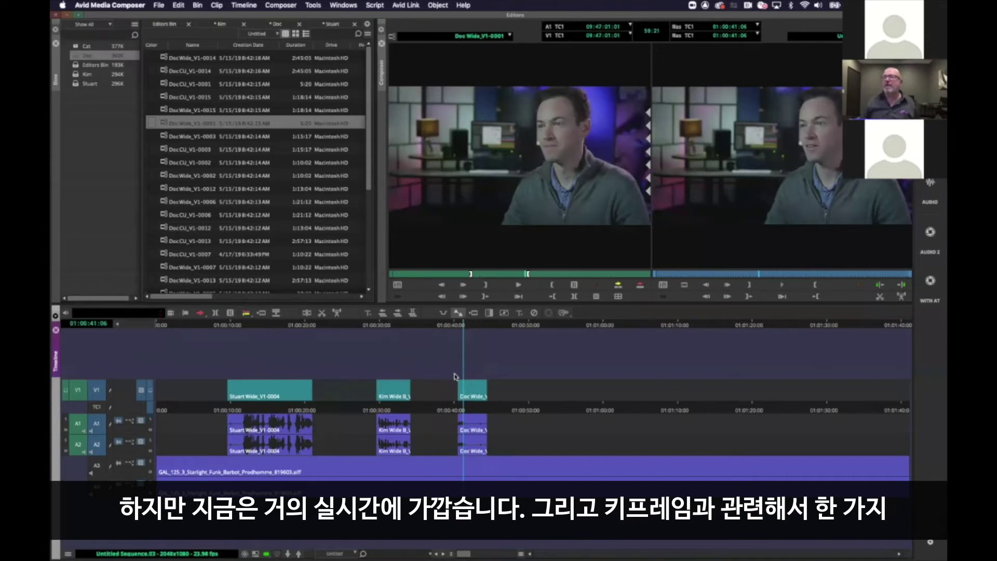
Run Audio Ducking with Use marks off, treating A1 and A2 as dialogue and A3 and A4 as music.
click(407, 333)
drag(356, 338, 246, 354)
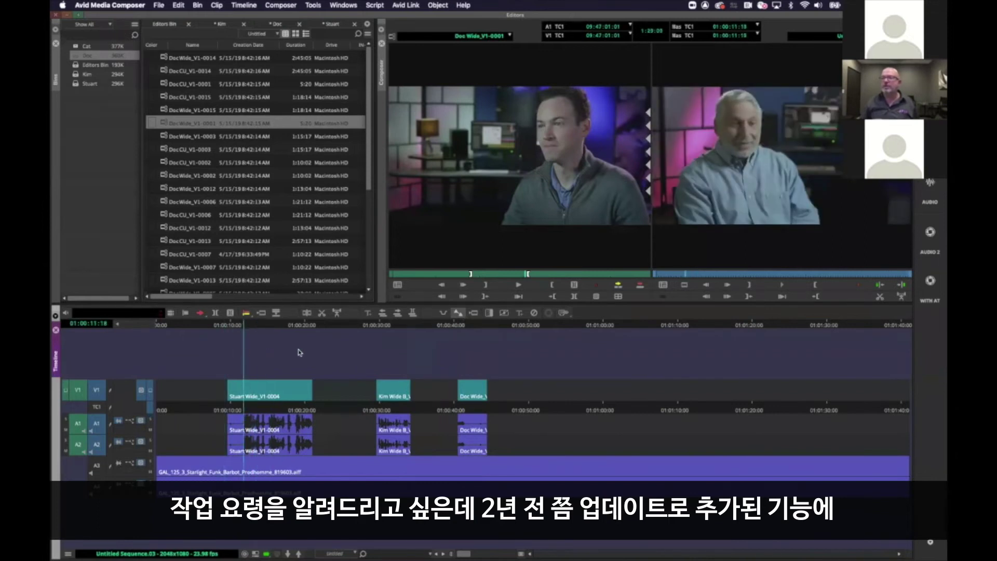
right_click(271, 340)
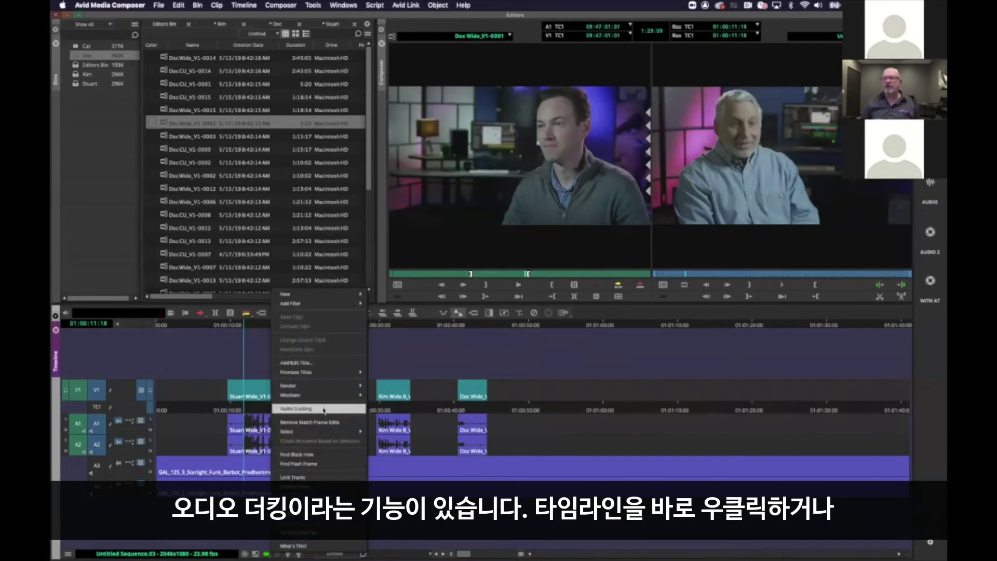
click(376, 348)
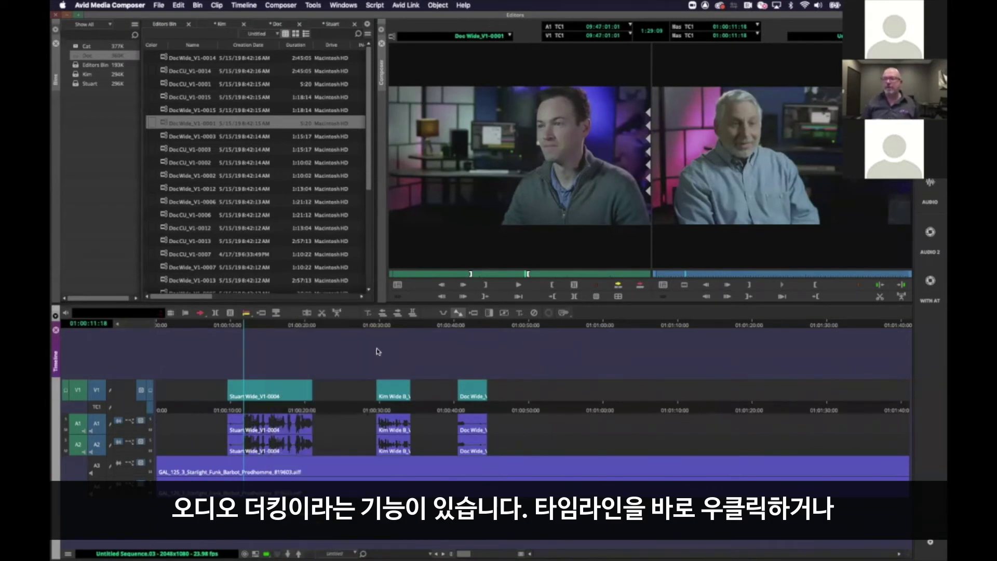
right_click(347, 349)
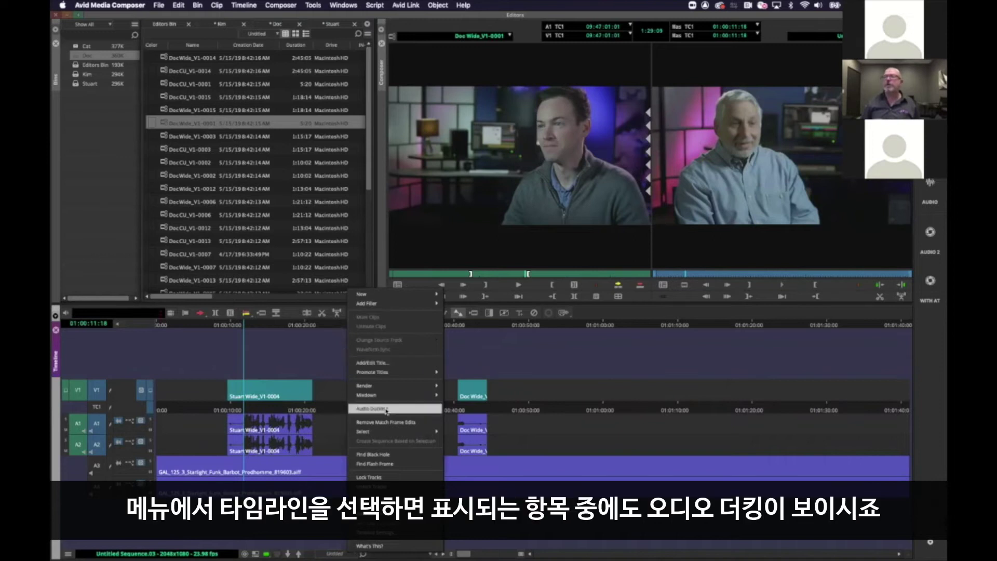
click(247, 7)
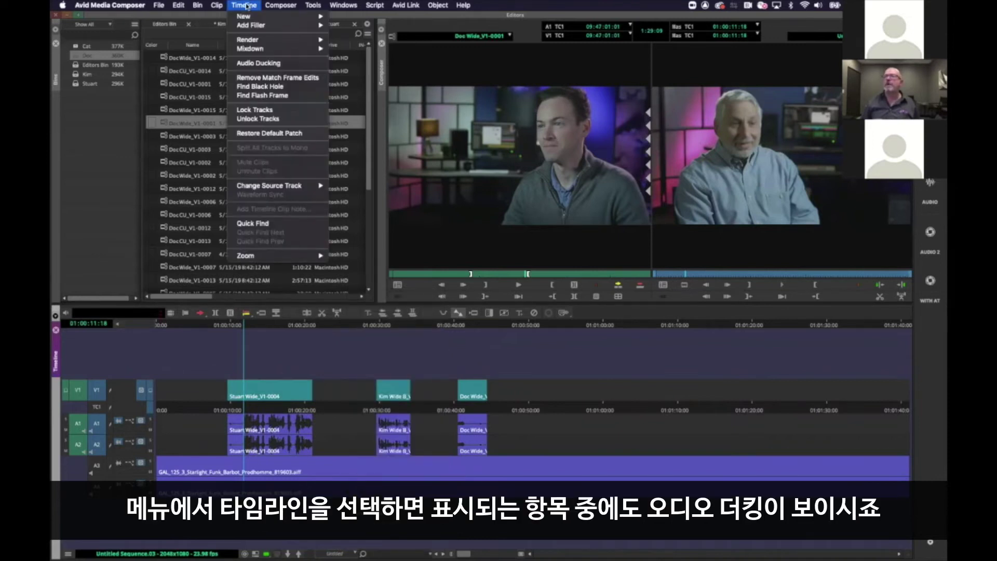
click(270, 63)
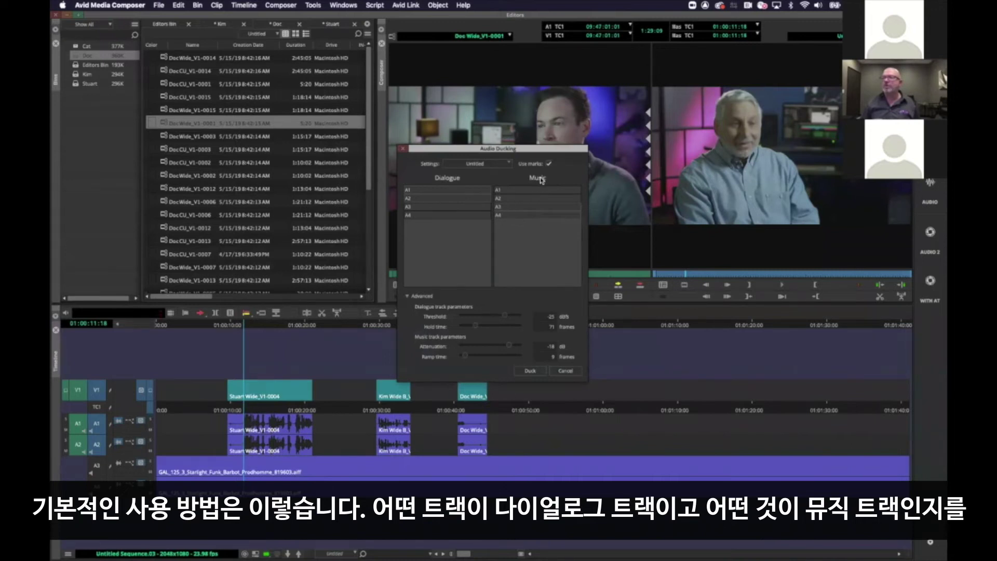
click(548, 164)
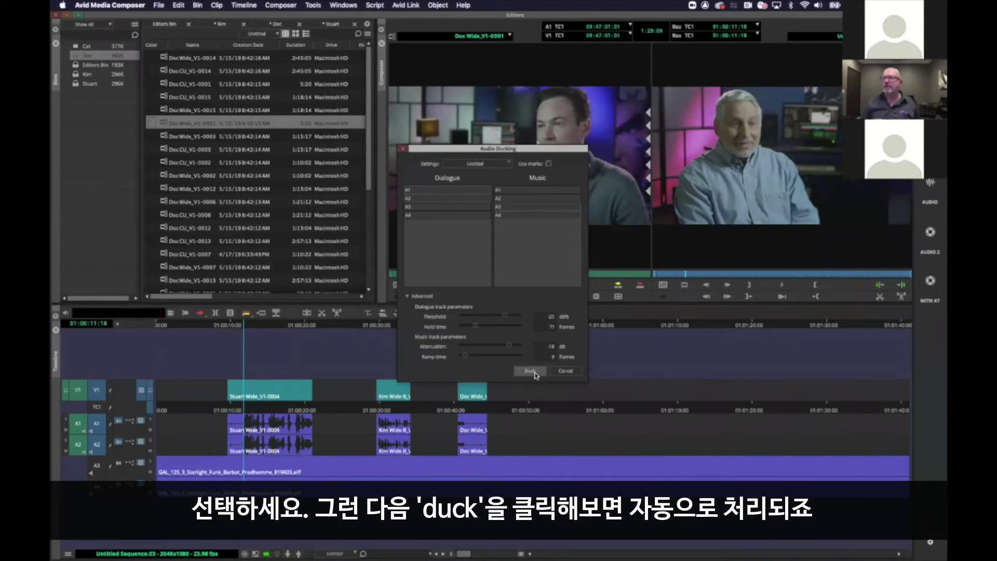
click(533, 373)
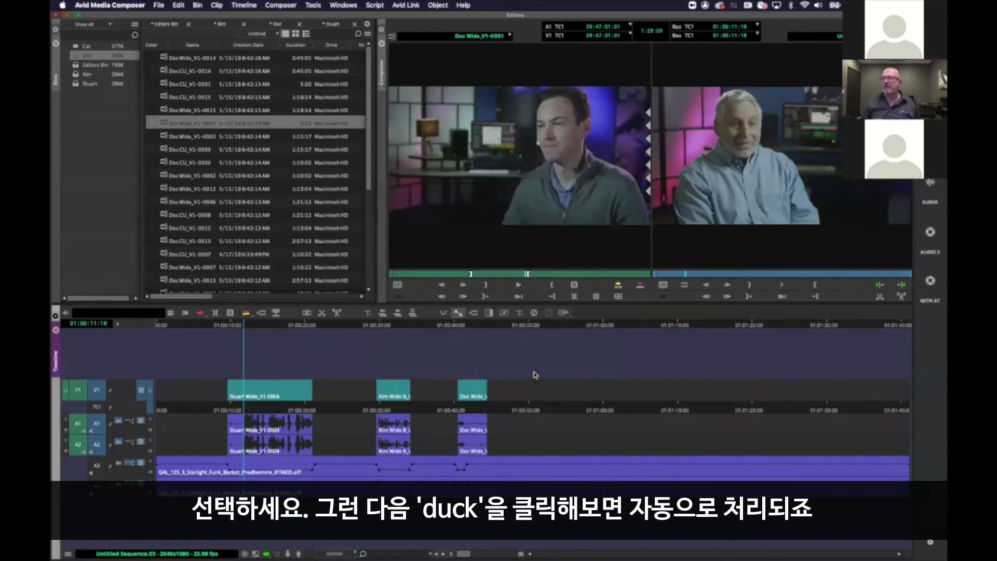
Play the sequence from just before the Stuart clip to hear the ducked music.
click(227, 327)
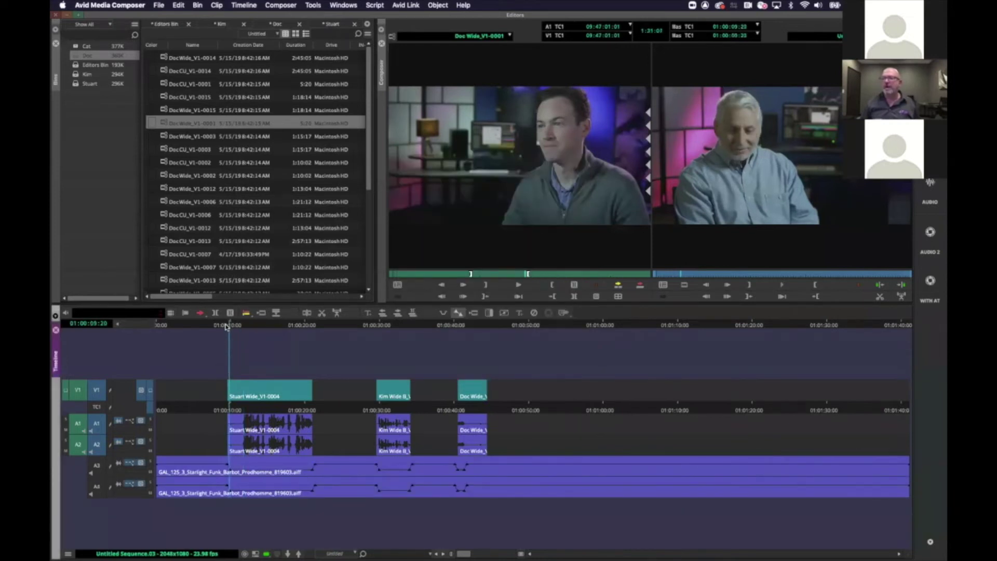
click(217, 330)
key(space)
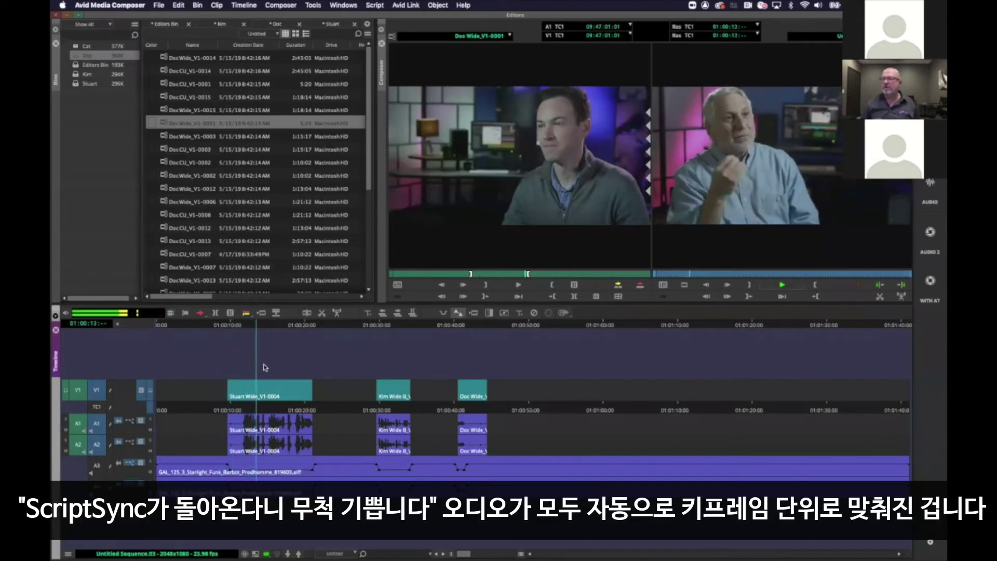
key(space)
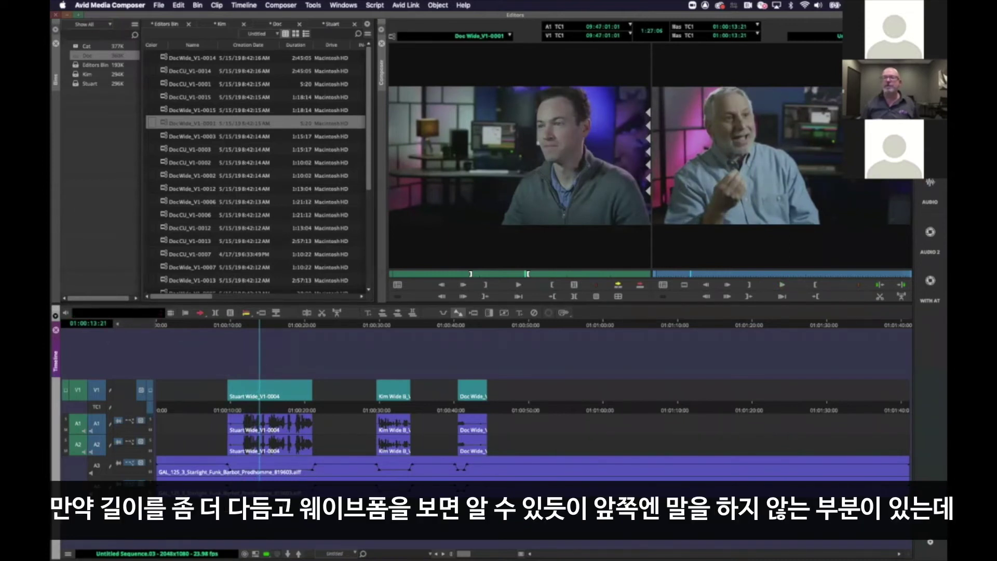
Extend the Stuart clip's end to about 01:00:24 and trim its start to 01:00:11:13.
mouse_move(310, 375)
mouse_down()
mouse_move(313, 453)
mouse_move(339, 452)
mouse_up()
mouse_move(242, 357)
mouse_down()
mouse_move(218, 469)
mouse_move(226, 451)
mouse_move(242, 453)
mouse_up()
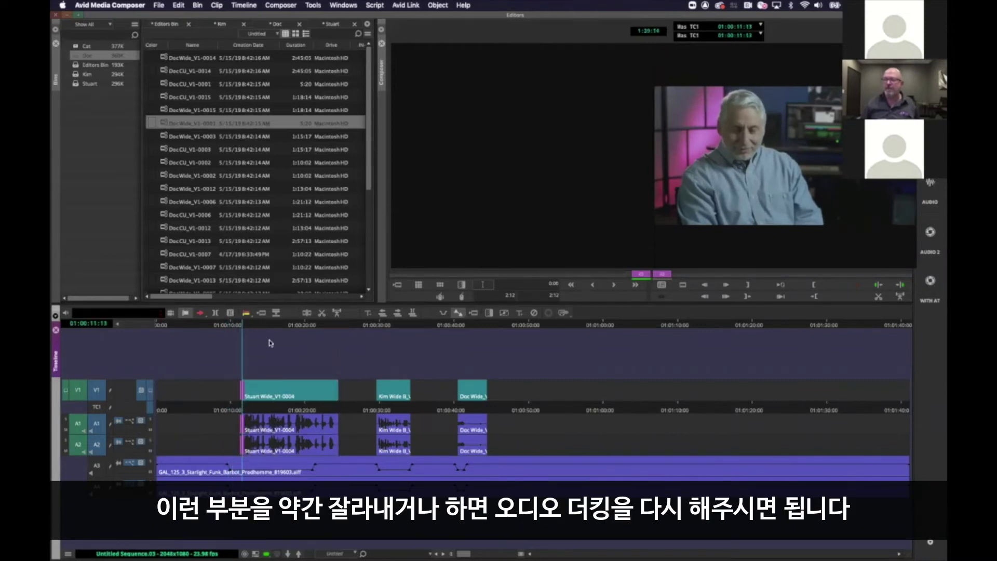
click(270, 328)
Run Audio Ducking again on the trimmed sequence with the same dialogue and music tracks.
right_click(288, 354)
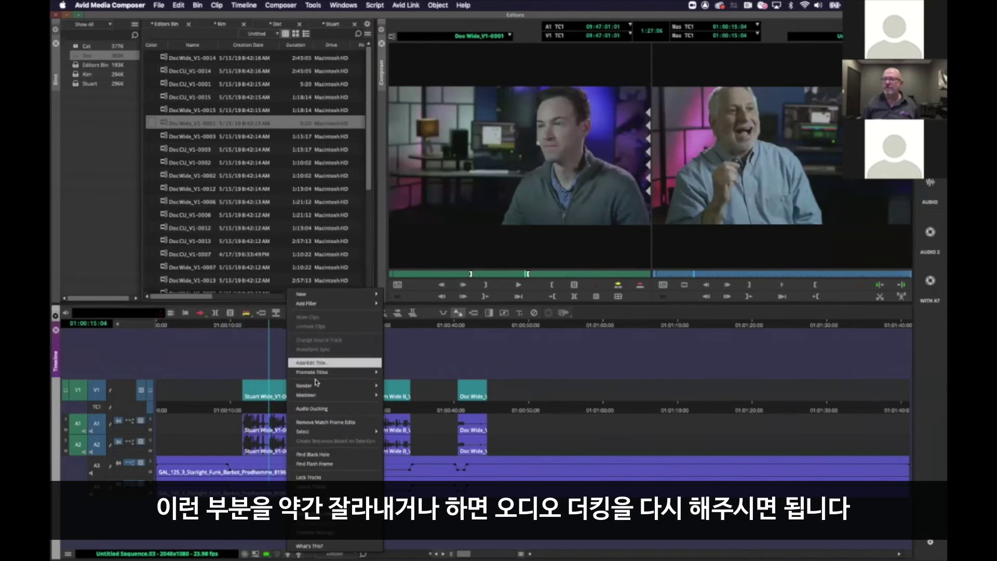
click(321, 409)
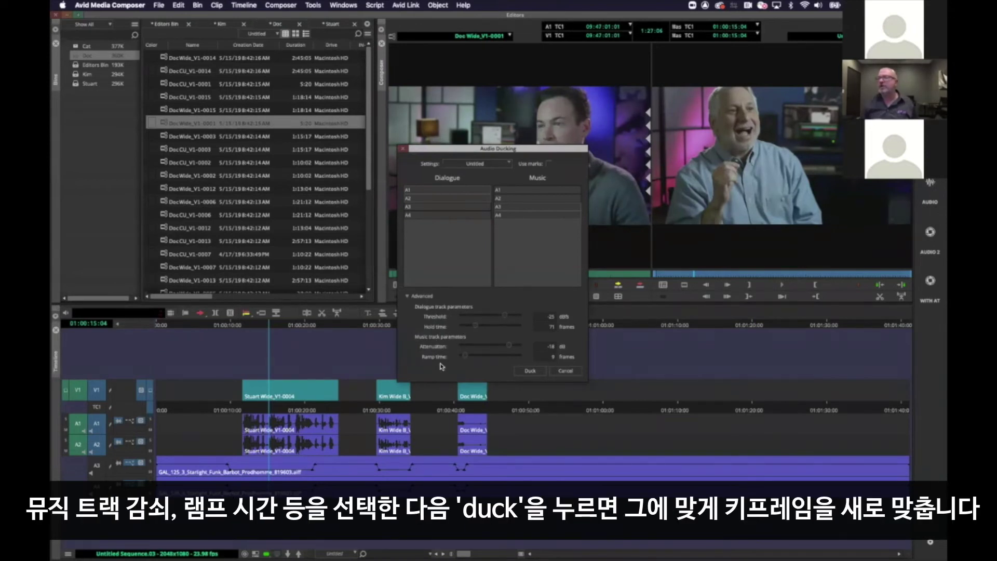
click(530, 370)
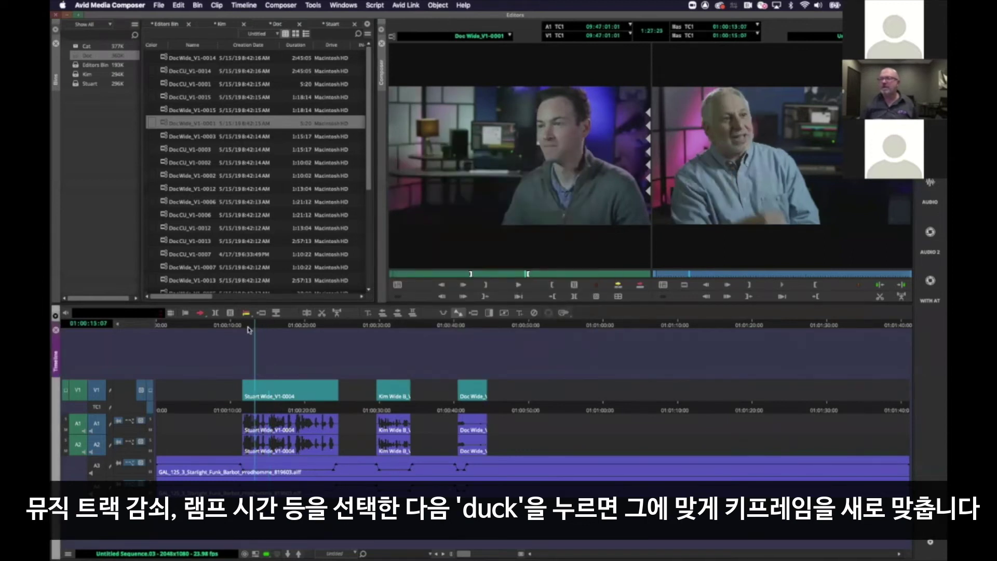
Play the ducked music around the beginning and end of the trimmed Stuart clip.
click(235, 364)
key(space)
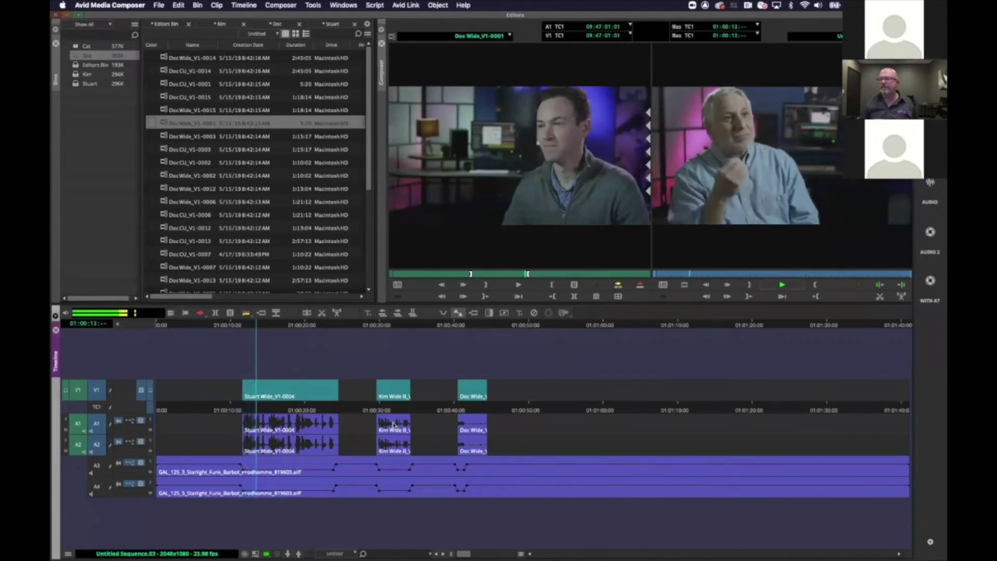
click(329, 323)
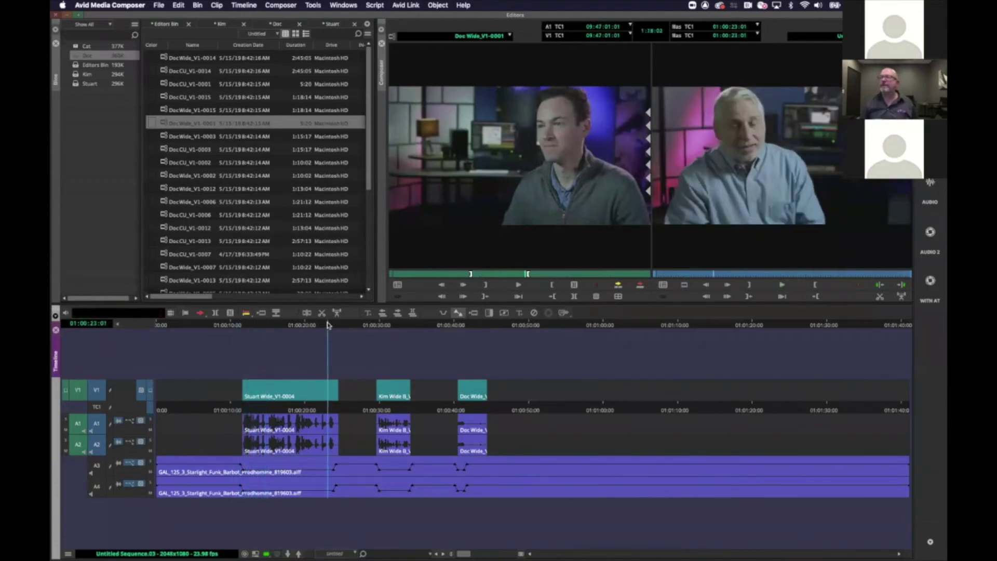
key(space)
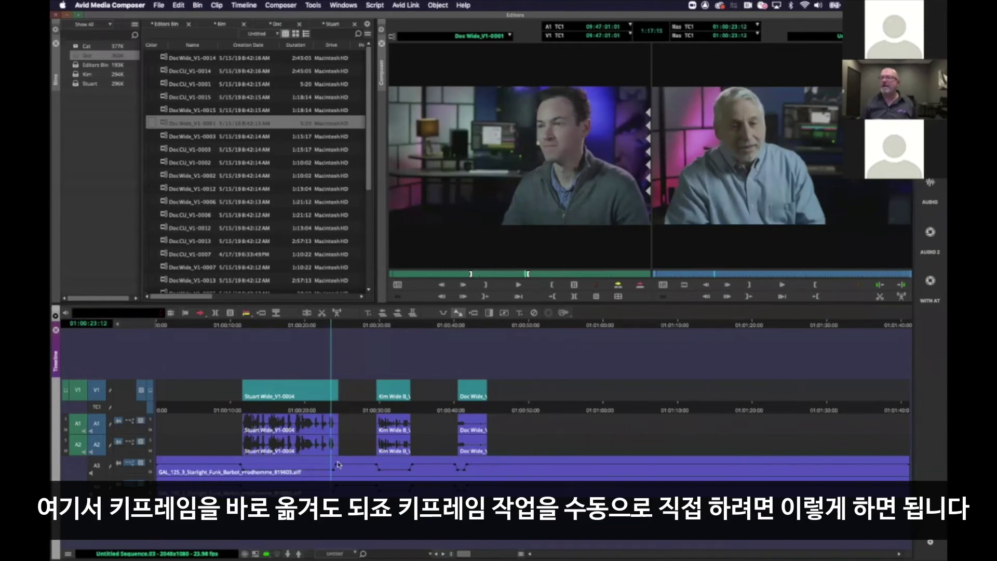
Nudge the A3 music volume keyframe near the Stuart clip's end and park the playhead at 01:00:47:00.
drag(337, 468, 336, 467)
drag(389, 323, 509, 310)
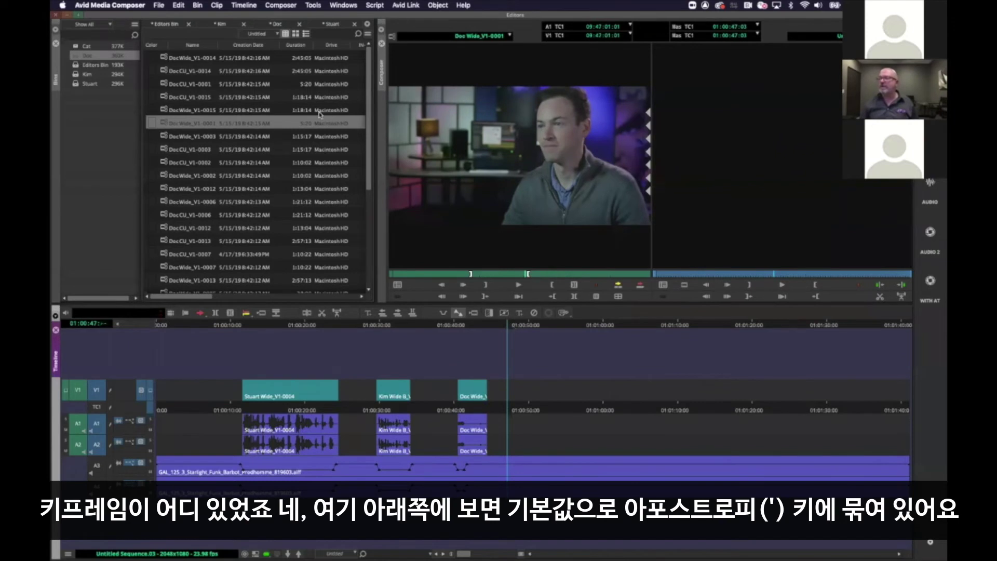
Enable the A3 music track and add several volume keyframes in the music after the Doc Wide clip, between about 01:00:45 and 01:00:56.
key(space)
key(space)
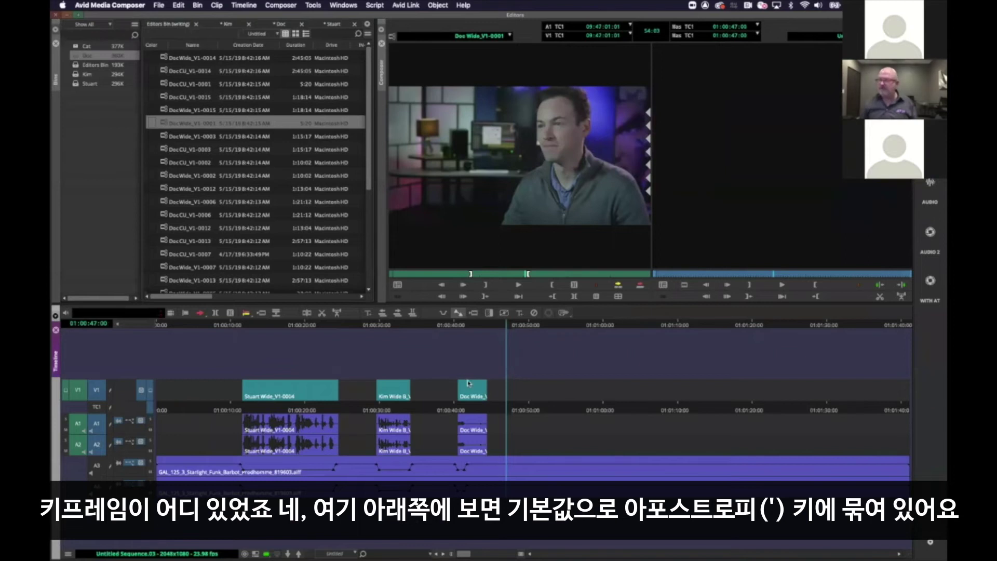
click(494, 472)
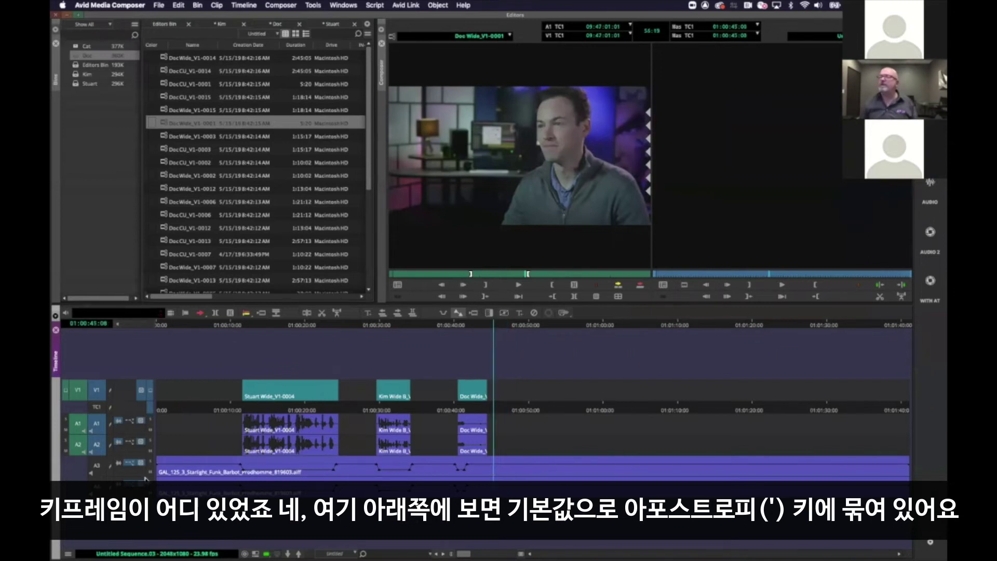
click(98, 467)
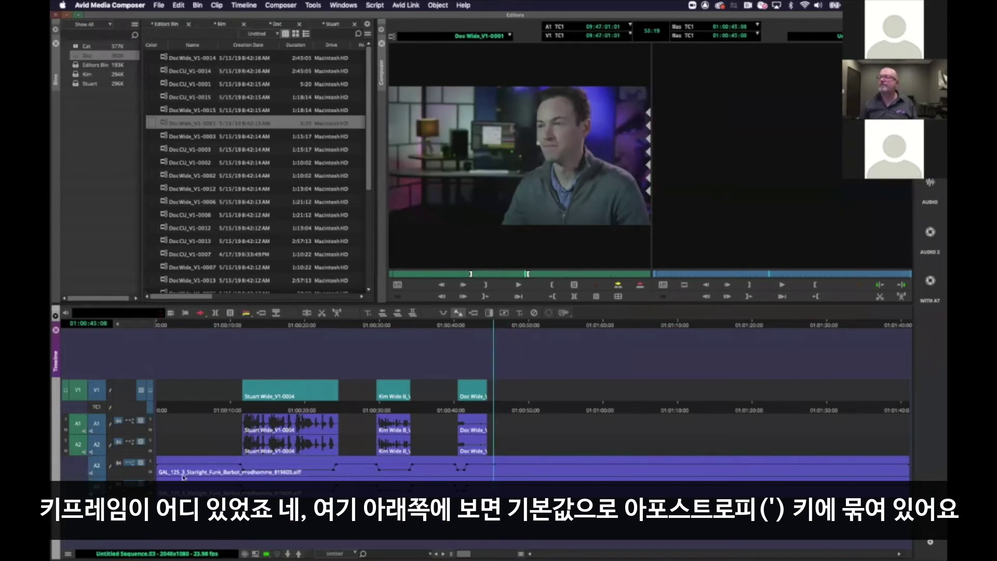
click(501, 463)
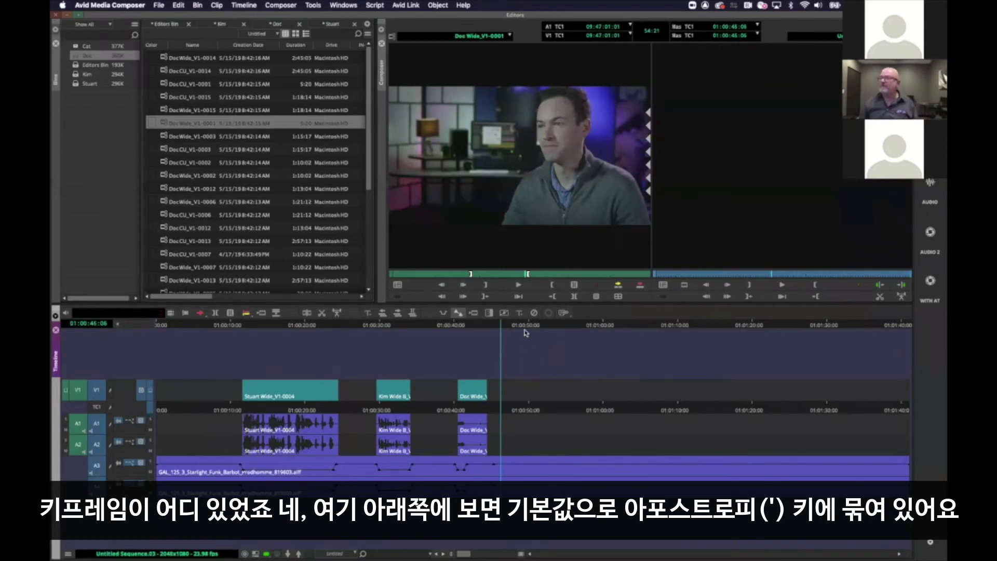
key(apostrophe)
click(548, 326)
key(apostrophe)
drag(554, 326, 575, 325)
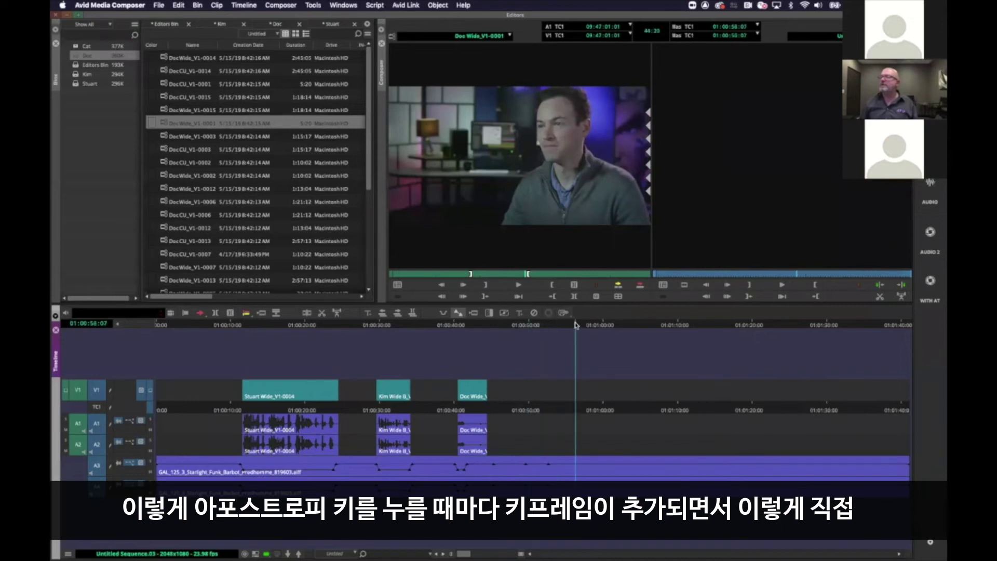
Mark the range from about 01:00:47 to 01:00:54:05 and lower the two A3 volume keyframes inside it together.
click(550, 469)
drag(550, 470, 549, 472)
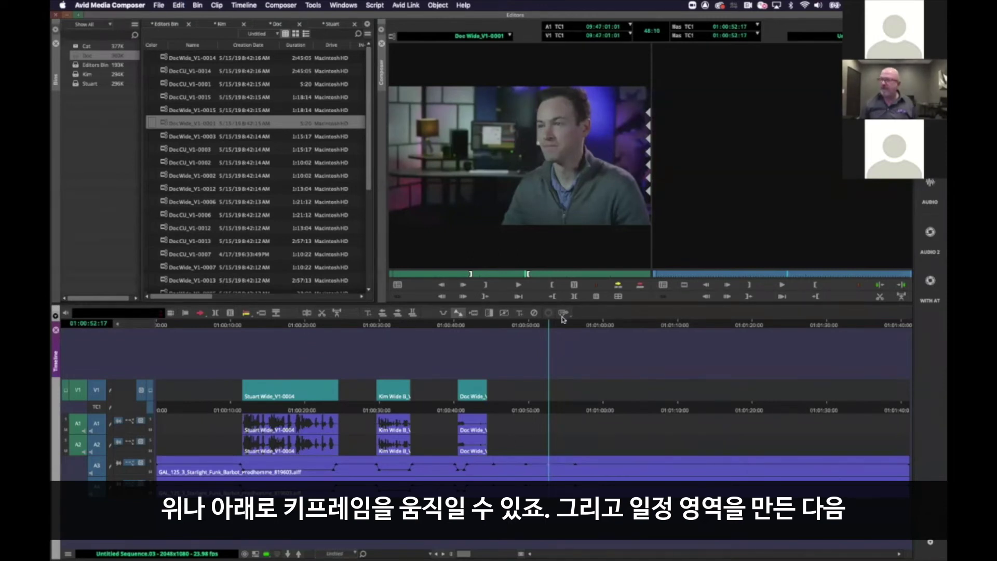
drag(529, 325, 561, 325)
key(o)
key(i)
key(i)
drag(547, 465, 551, 470)
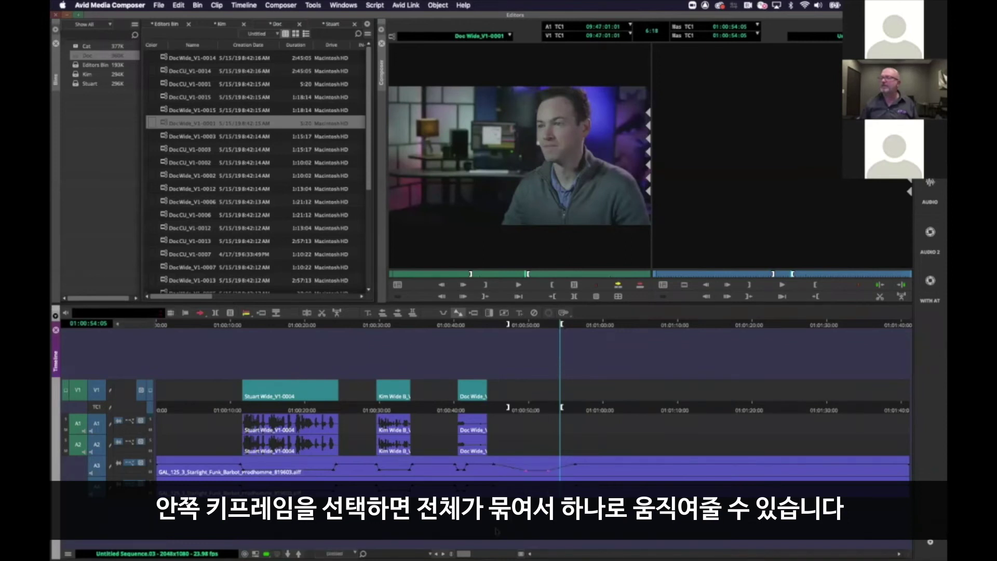
drag(555, 326, 328, 342)
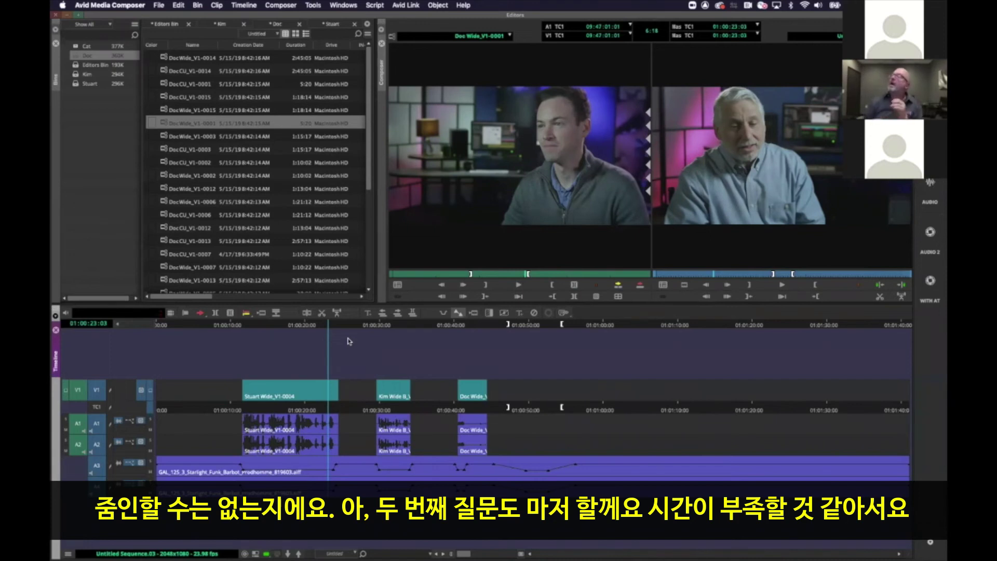
click(411, 274)
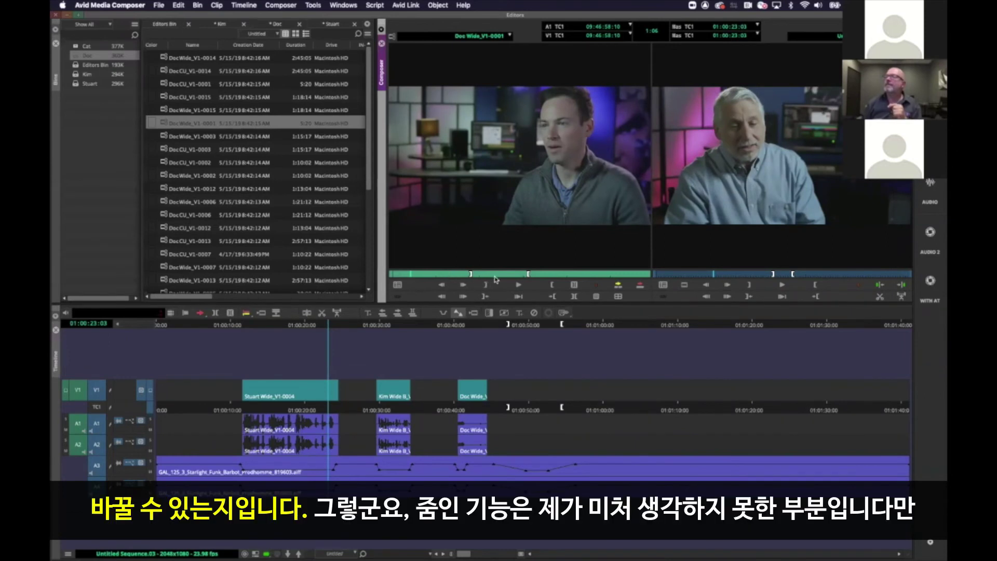
key(space)
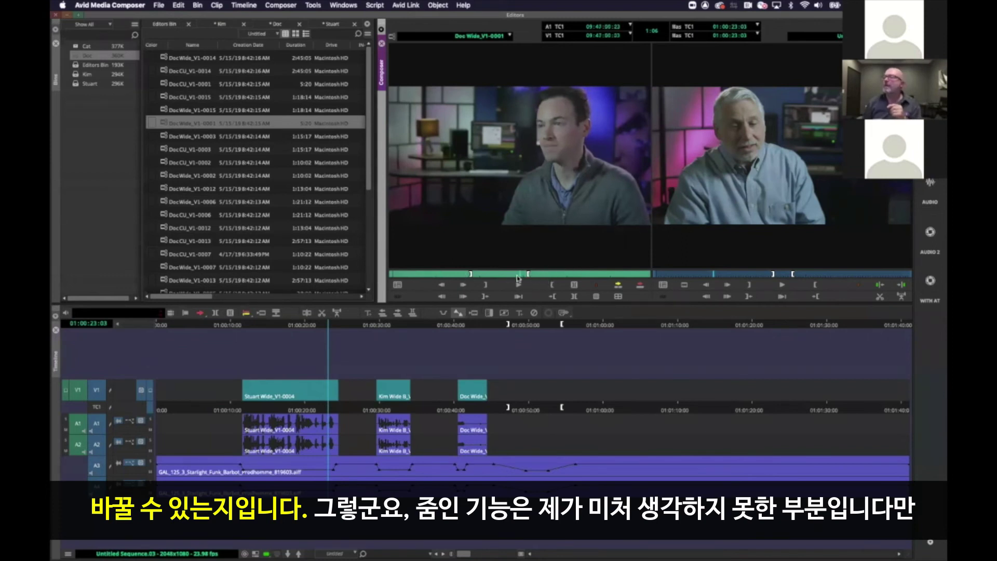
click(494, 276)
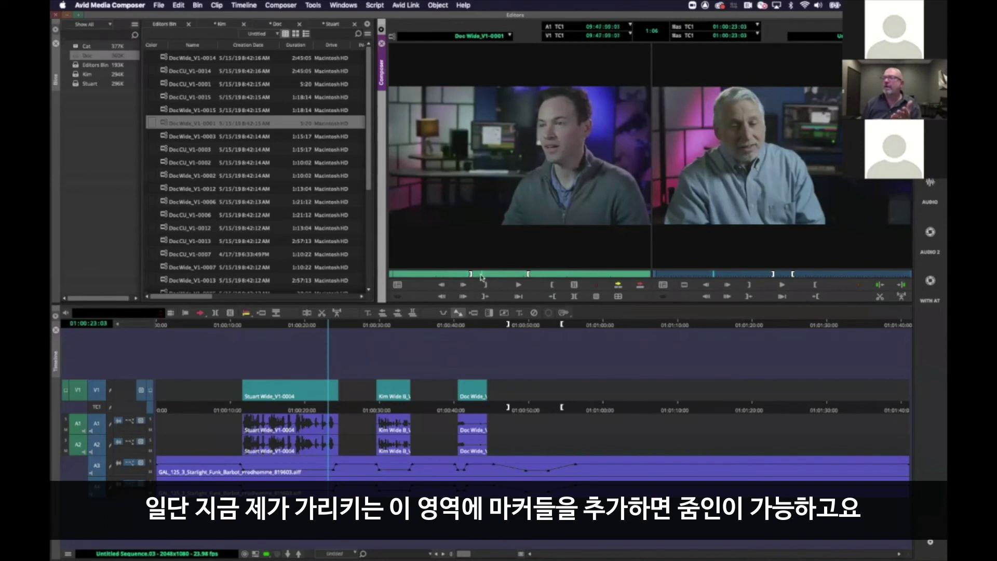
drag(464, 277, 456, 278)
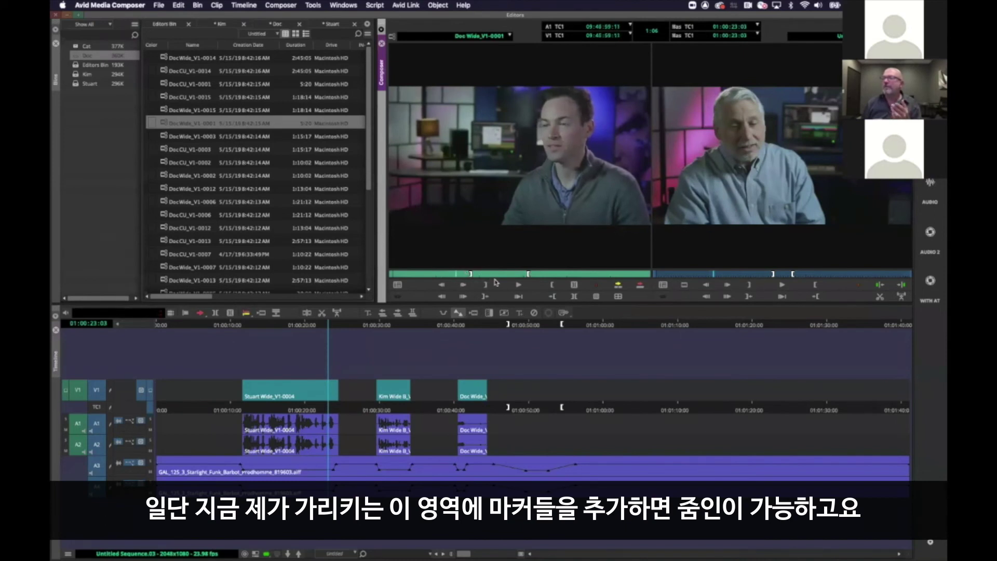
click(458, 275)
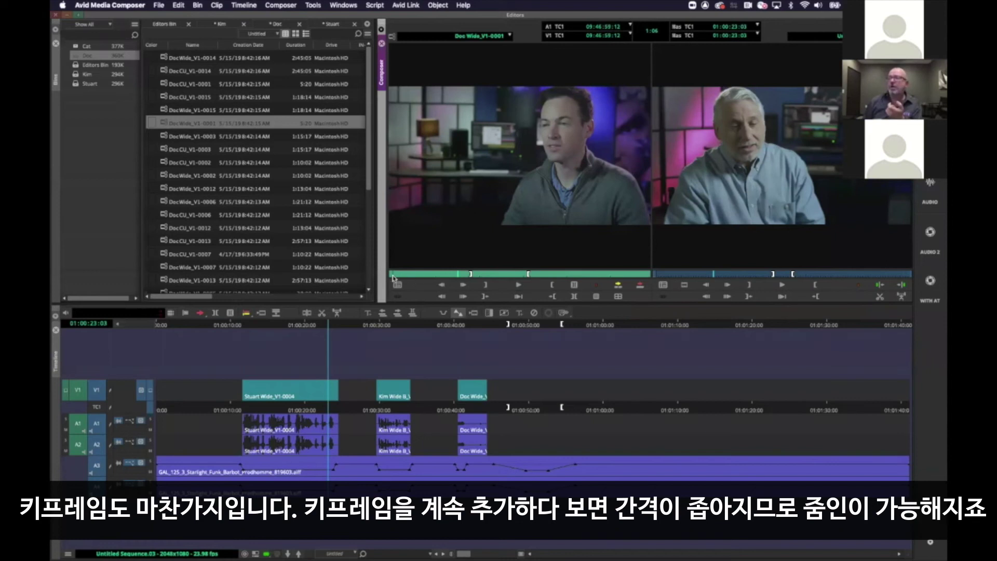
click(470, 275)
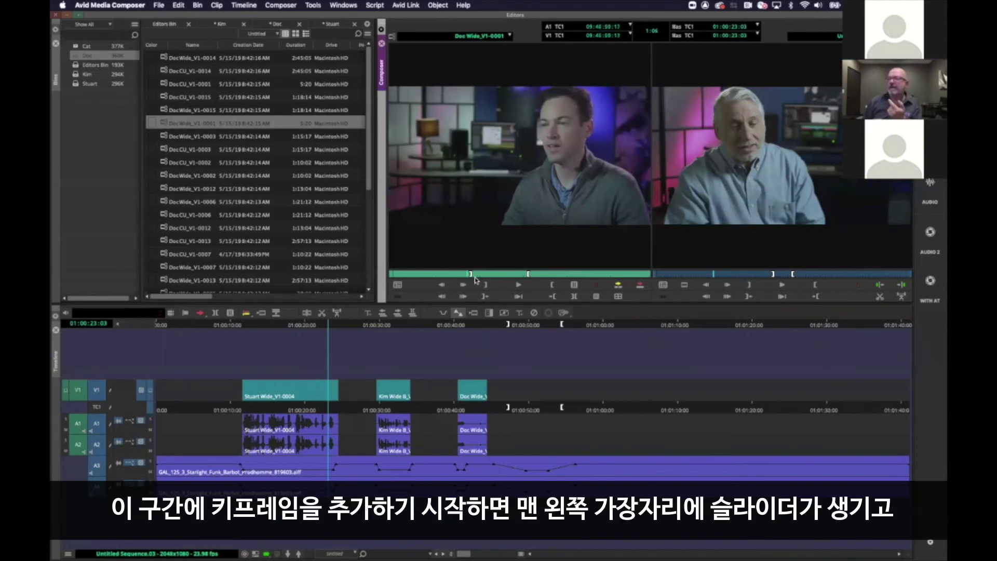
click(395, 275)
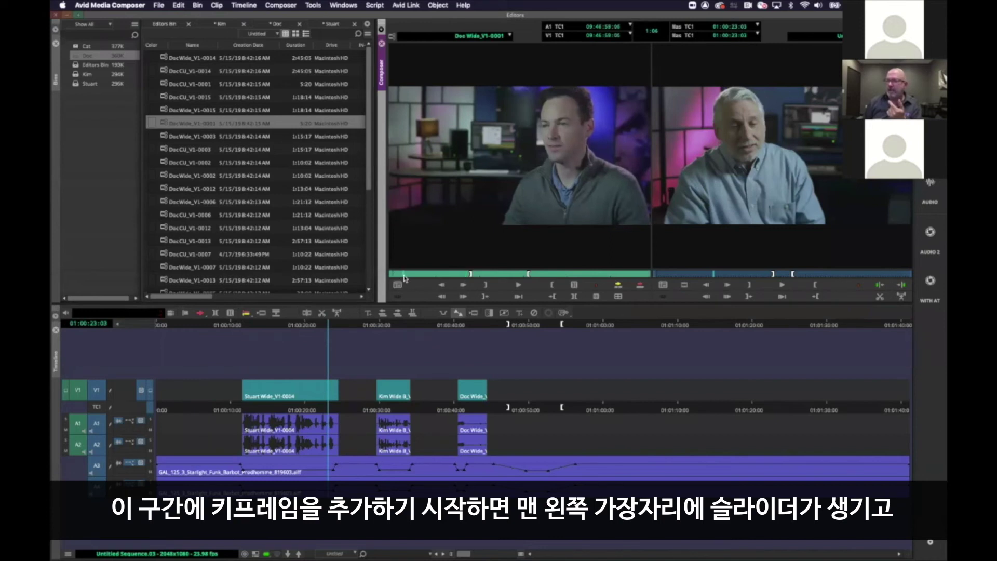
click(403, 274)
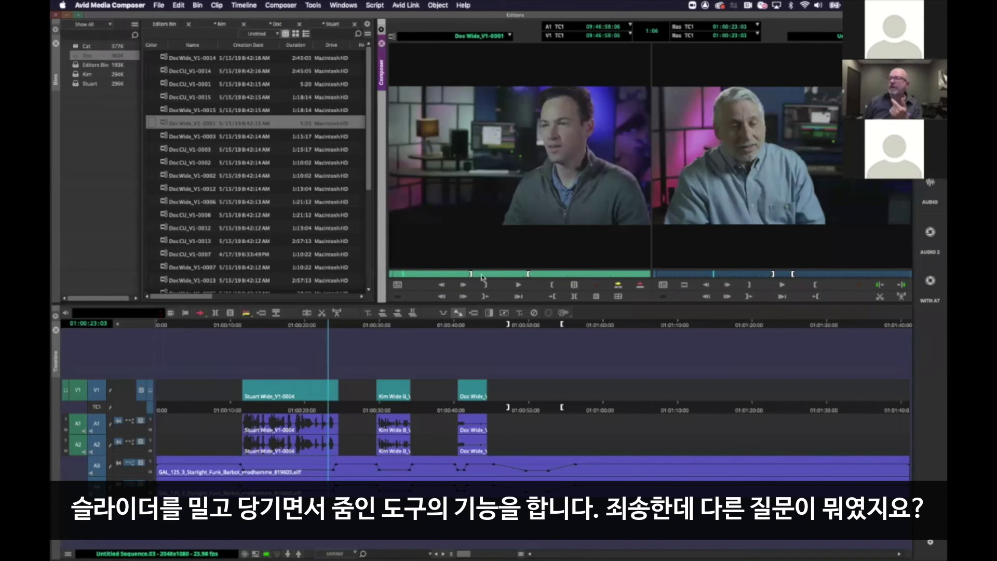
click(449, 276)
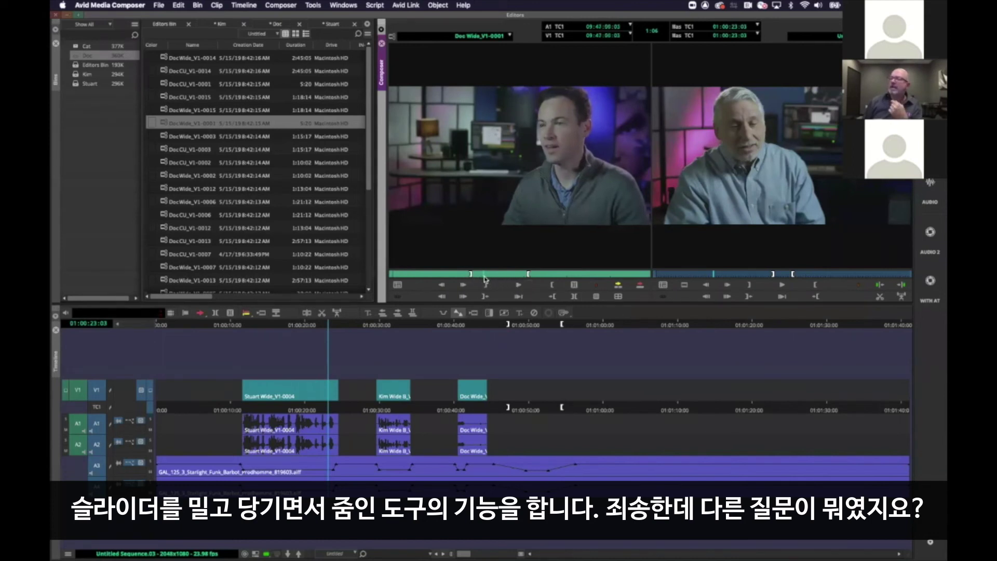
click(459, 275)
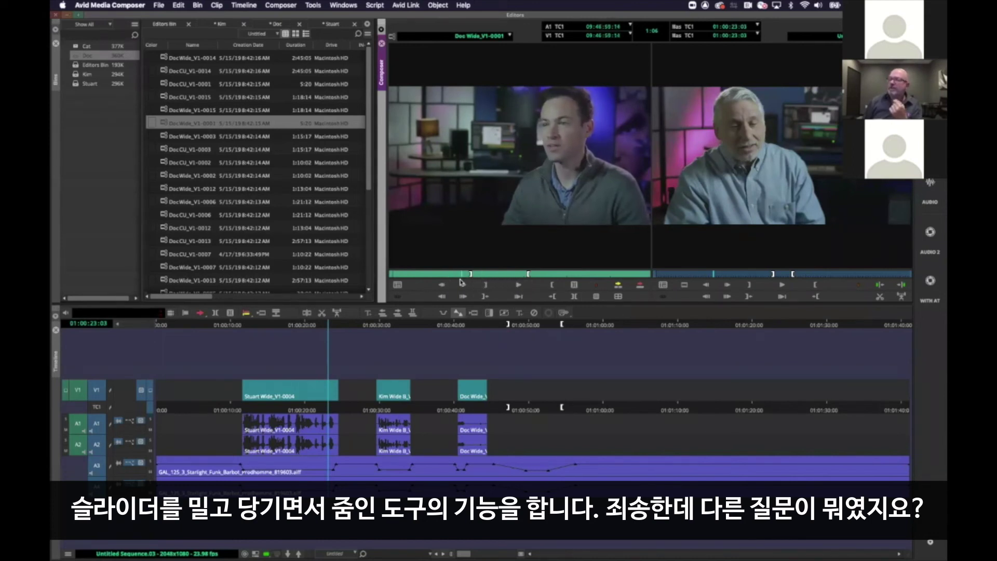
click(475, 276)
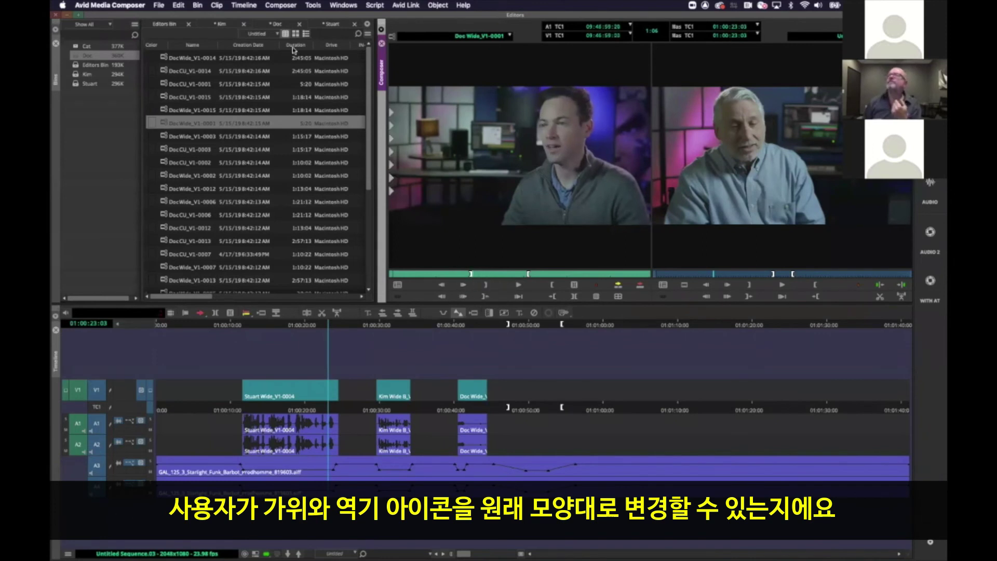
click(315, 5)
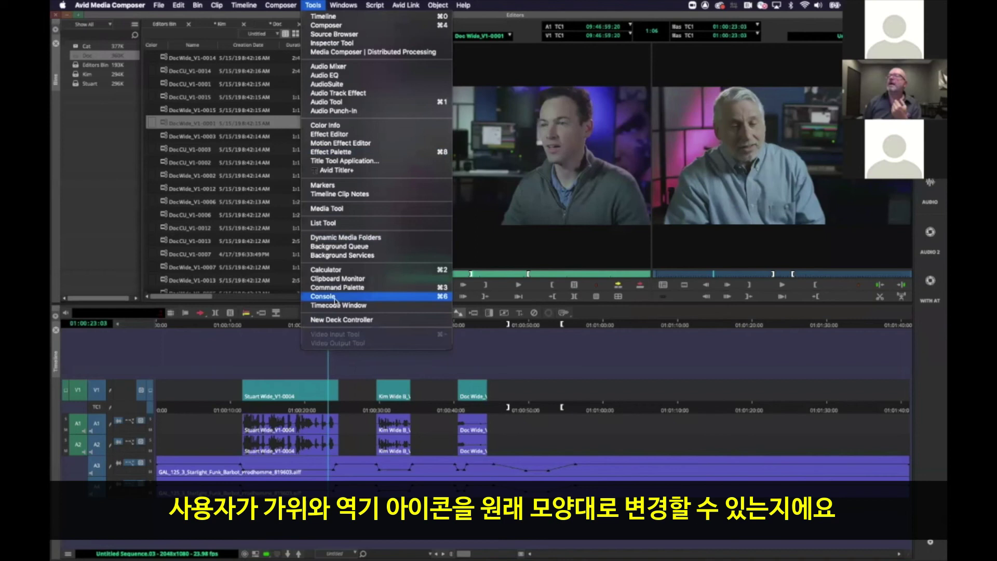
click(323, 296)
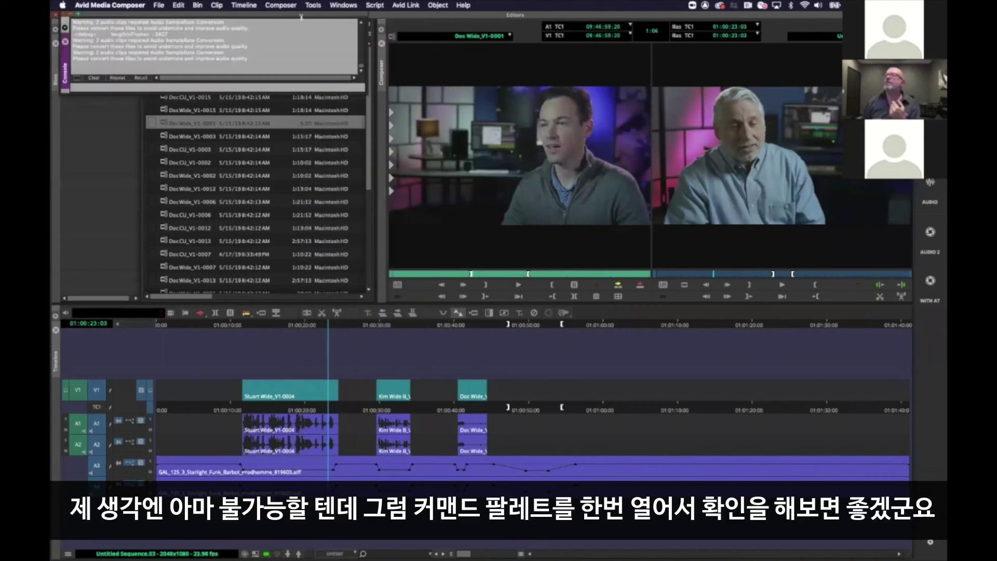
click(65, 27)
click(67, 39)
Look through the Edit commands in the Command Palette for alternative icons, and close the palette.
click(313, 7)
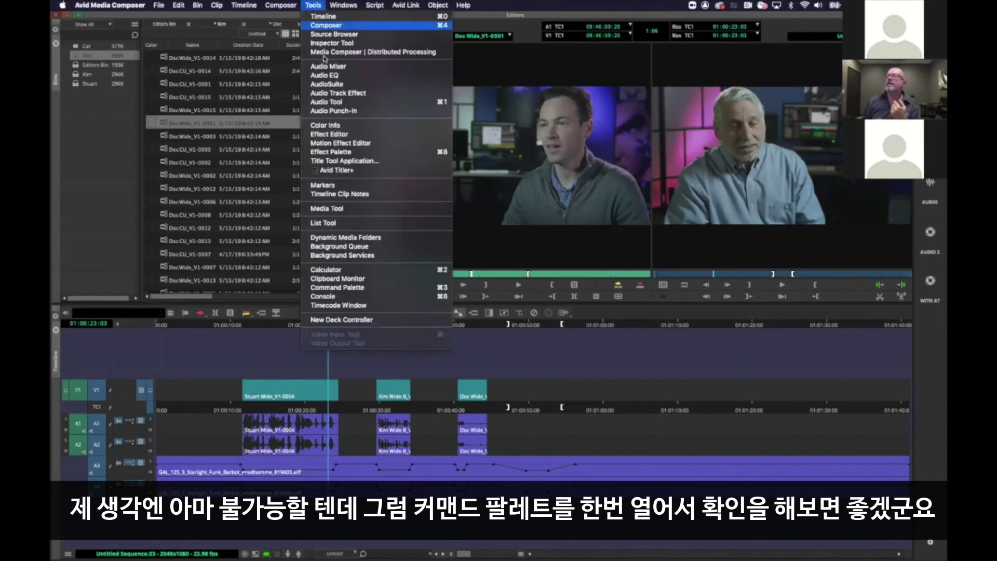
click(335, 289)
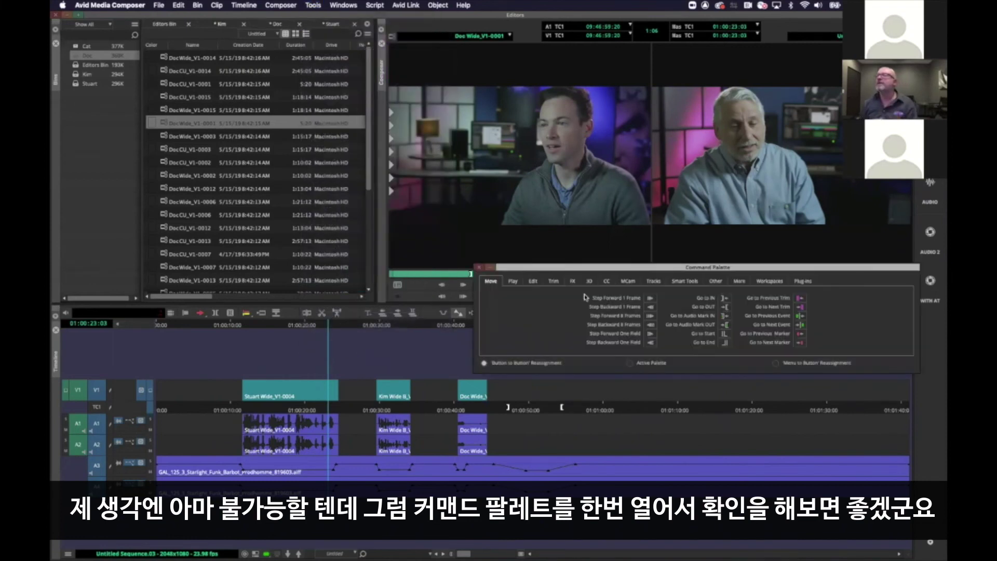
drag(435, 264, 326, 261)
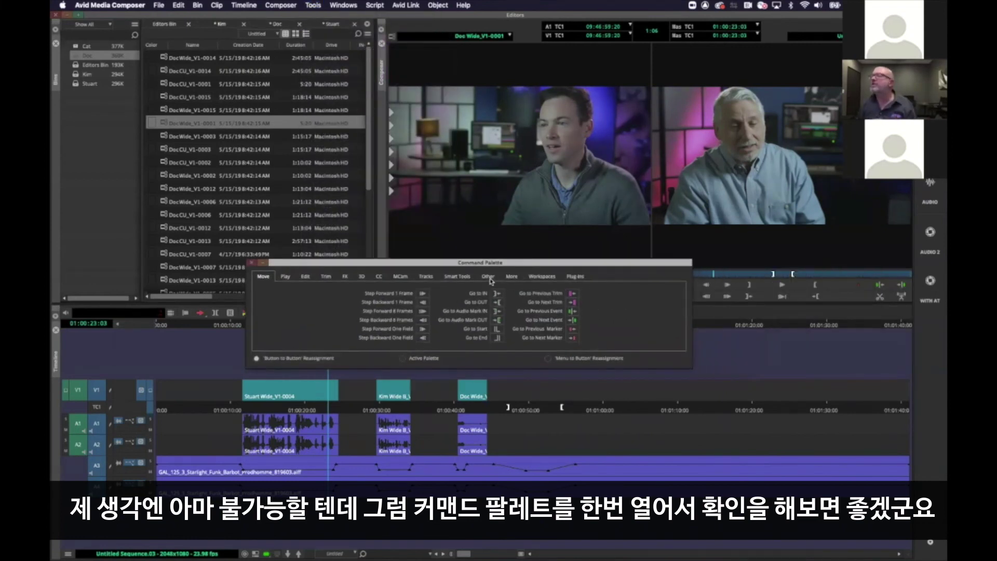
click(306, 277)
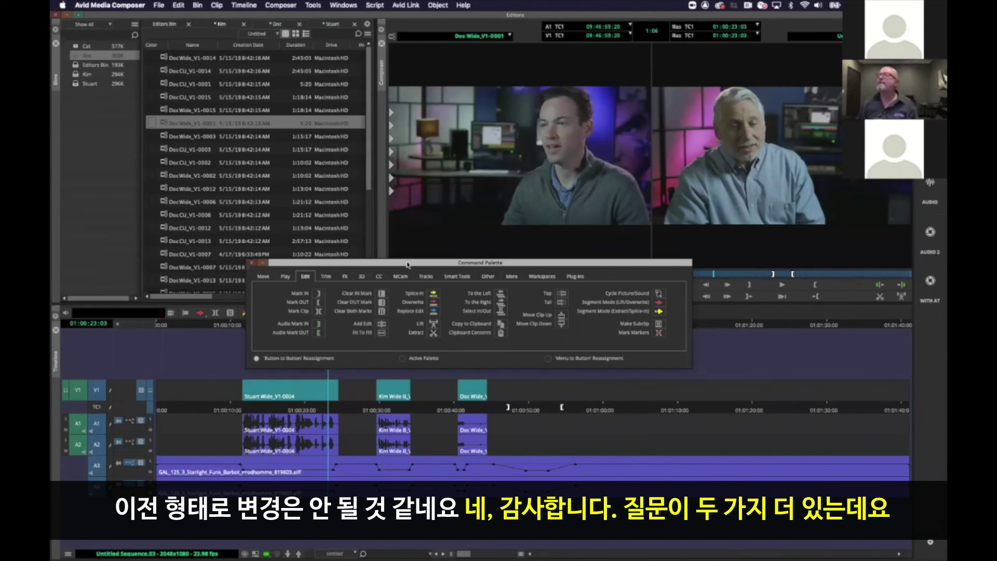
click(251, 264)
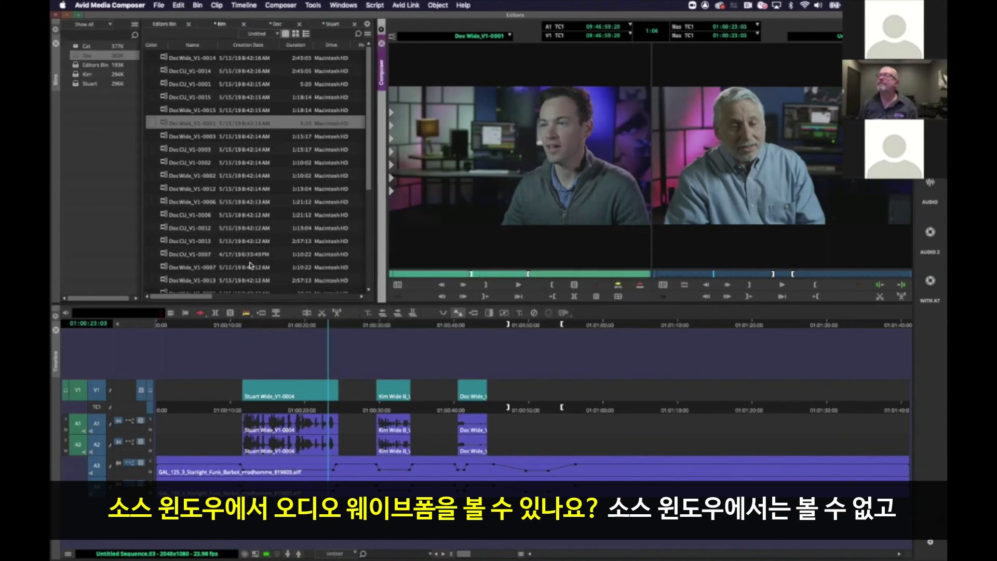
Show the Doc Wide_V1-0001 source clip in the timeline and turn on the audio waveforms for its A1 and A2 tracks.
click(494, 274)
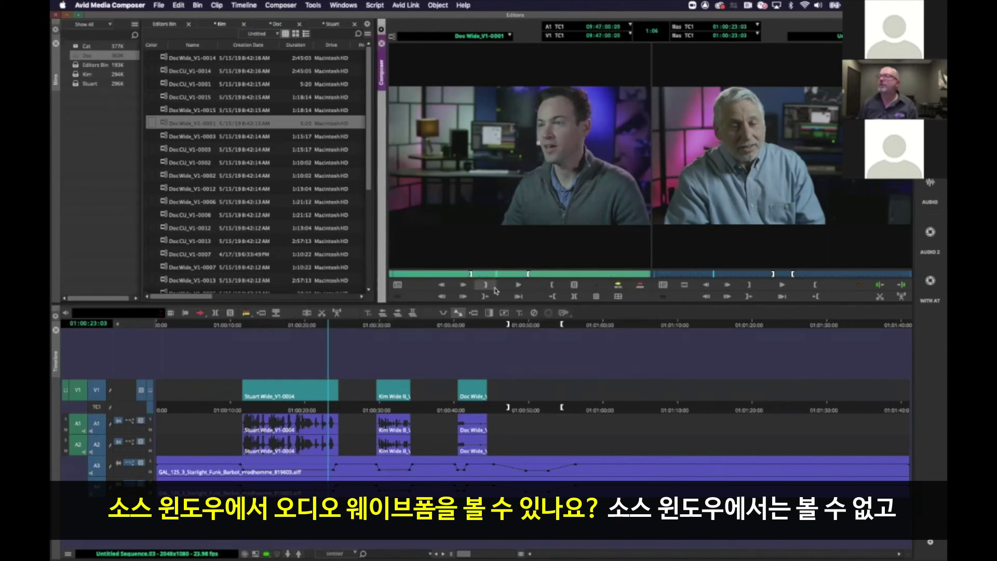
key(Left)
key(Left)
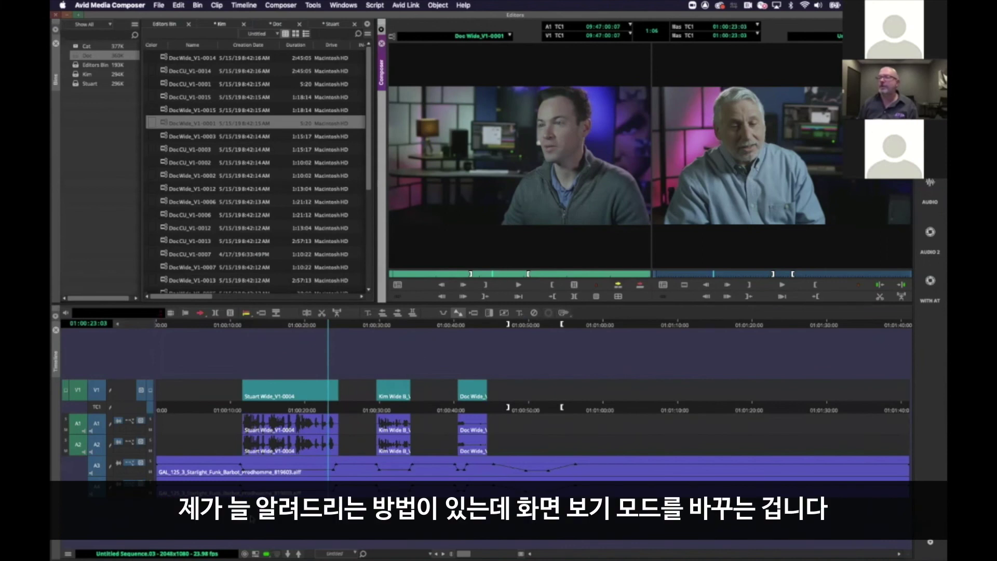
click(256, 554)
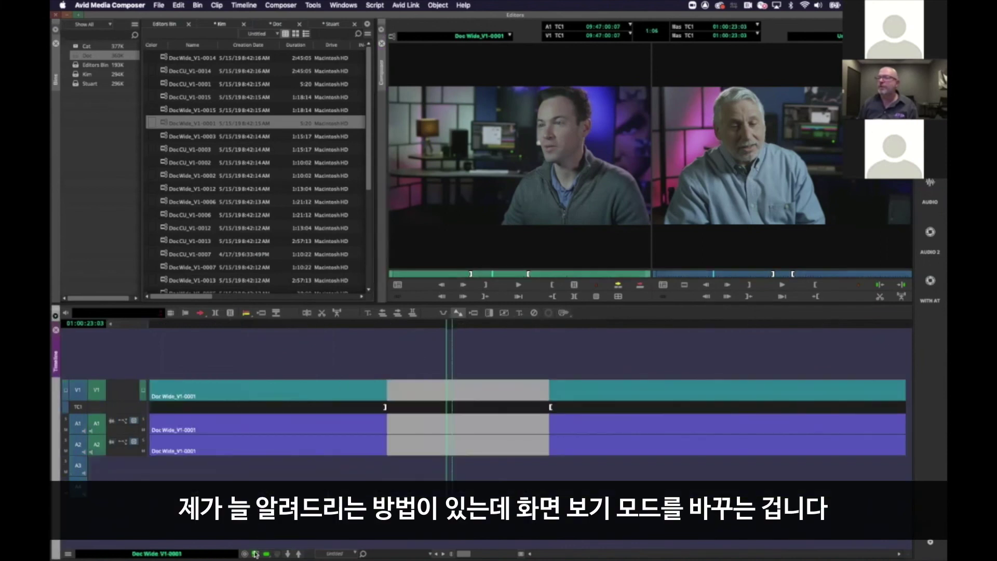
click(111, 421)
click(111, 442)
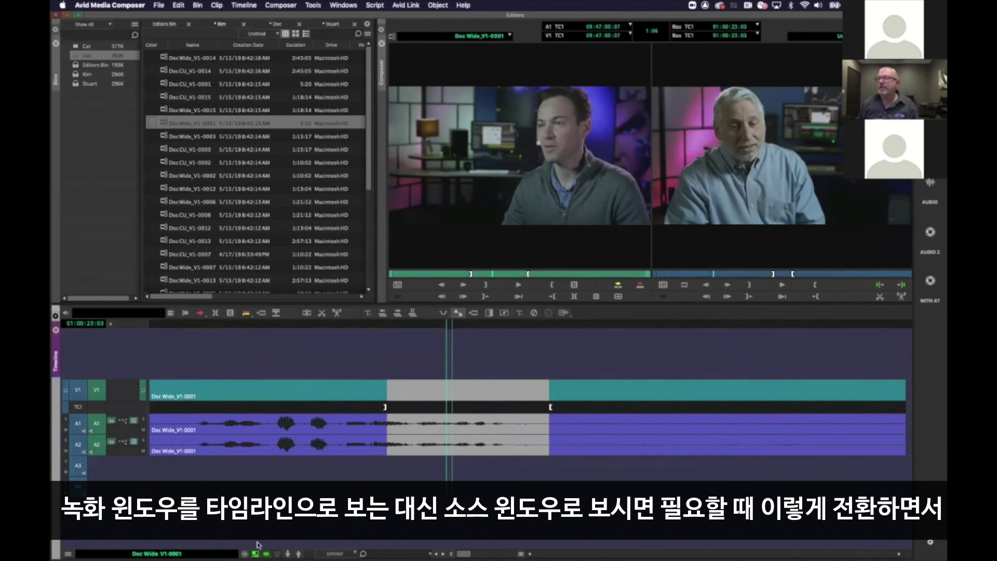
Toggle the timeline between the source clip and the record sequence several times, ending on the sequence.
click(257, 554)
click(256, 554)
click(255, 554)
click(255, 554)
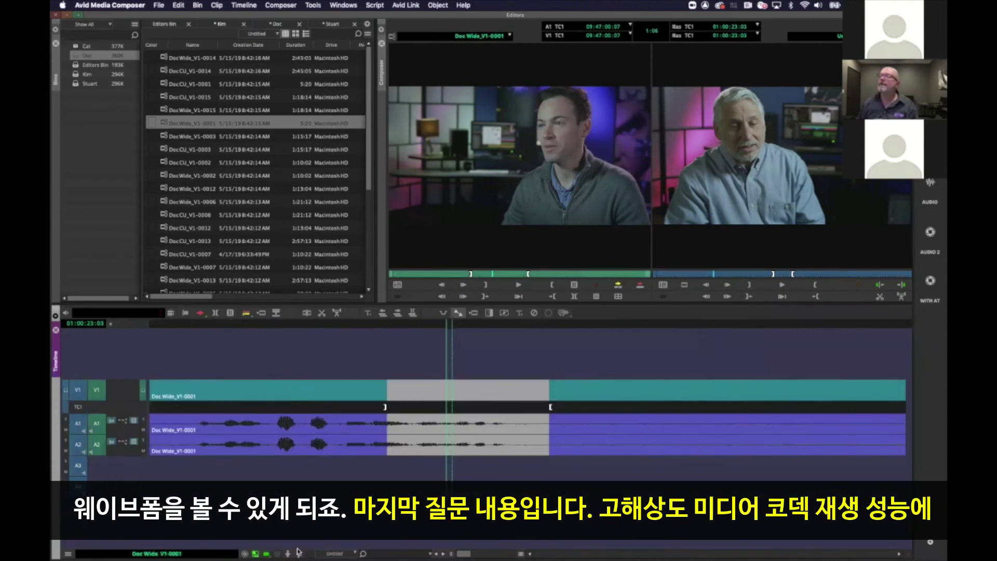
click(256, 554)
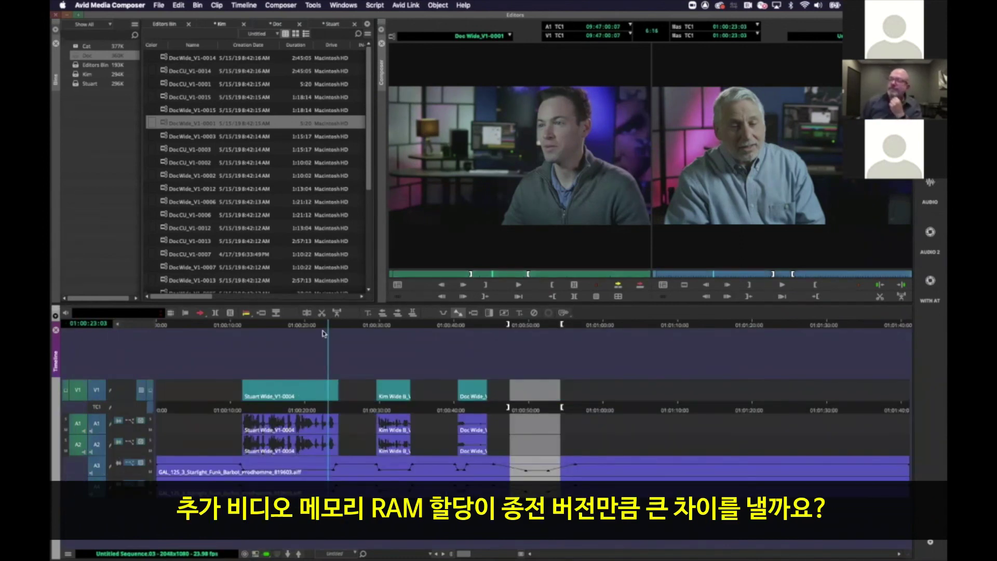
drag(337, 326, 294, 329)
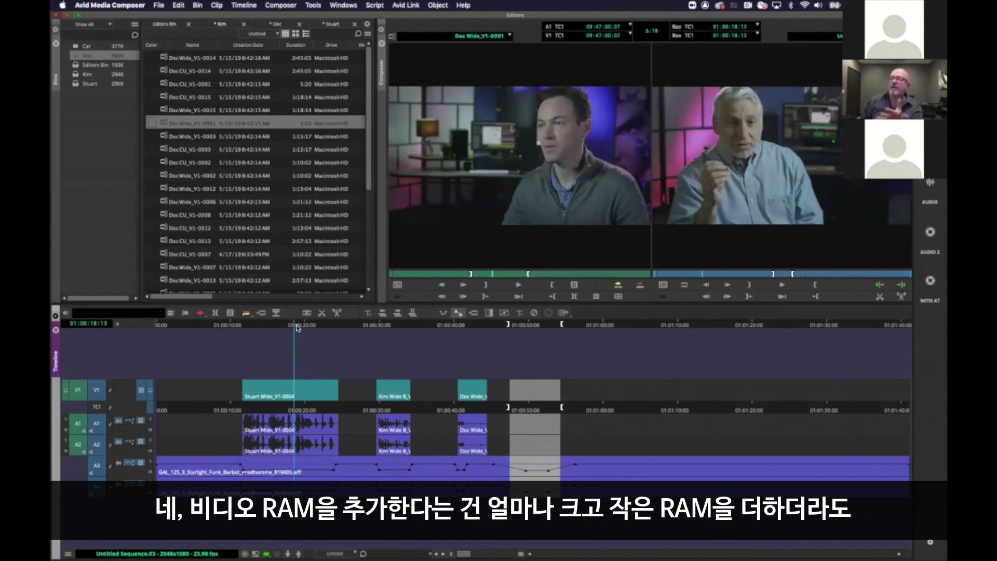
drag(292, 325, 291, 326)
right_click(293, 326)
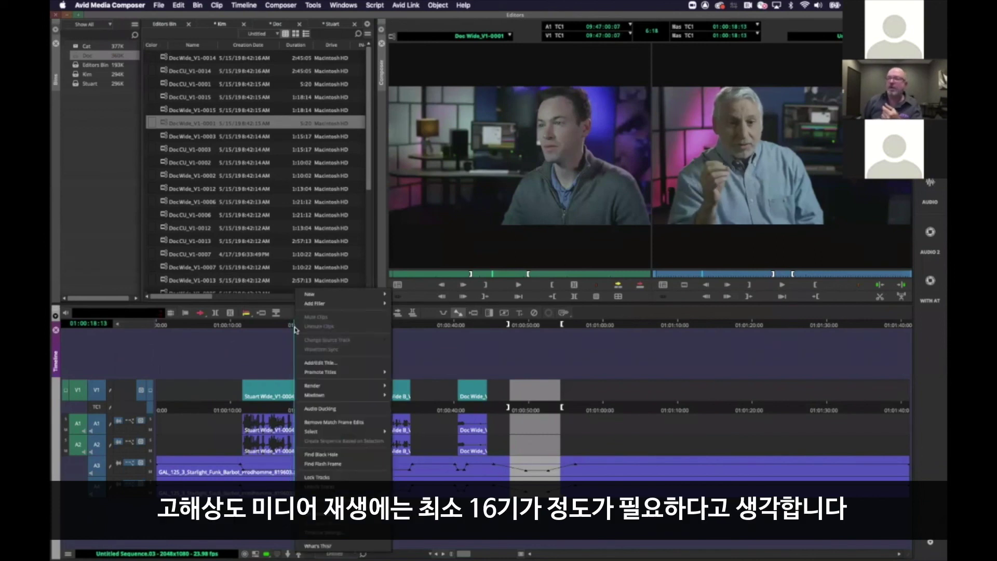
click(293, 327)
click(293, 327)
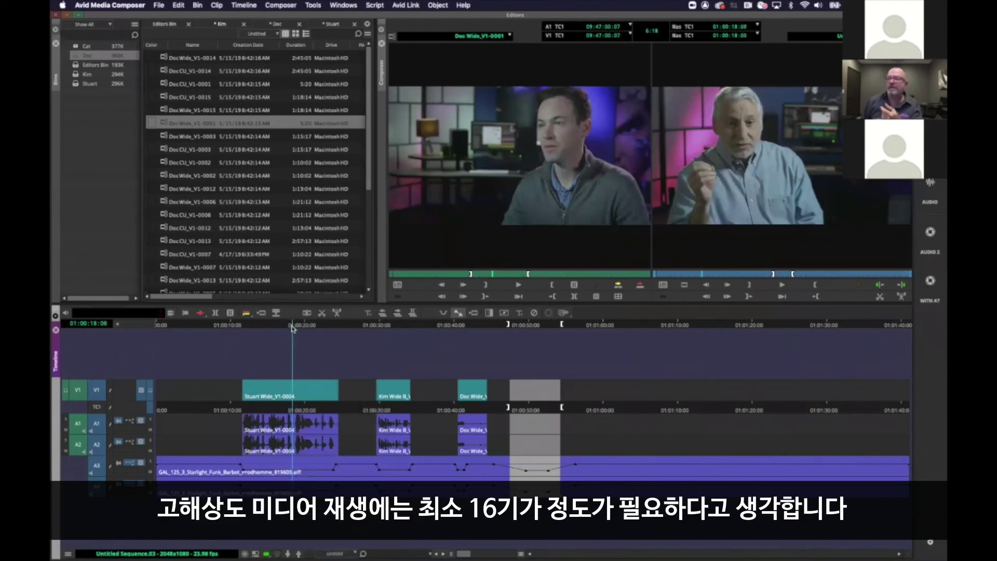